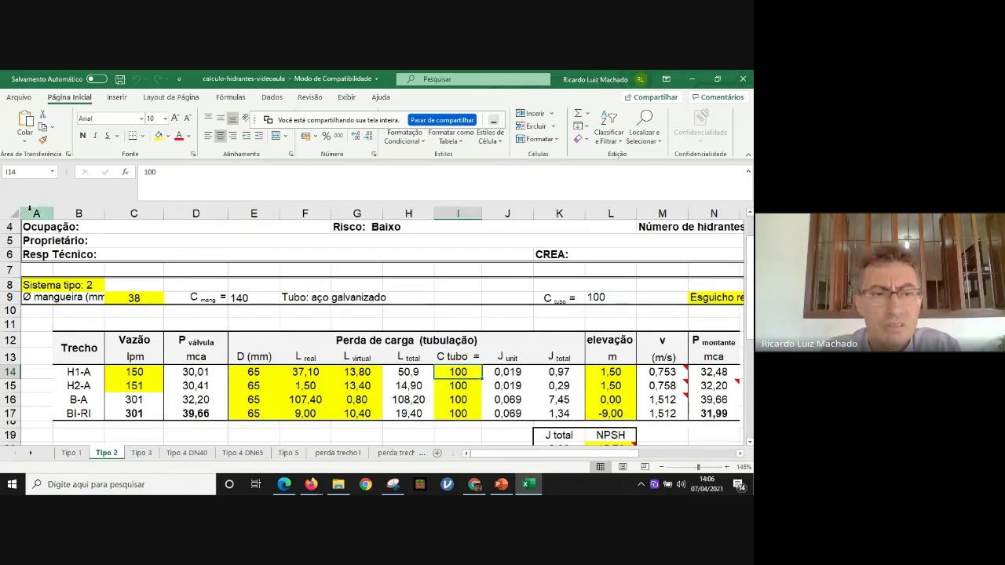
# - Review the Ocupação, Risco, Proprietário, Resp Técnico and CREA header fields on the Tipo 2 sheet
pyautogui.click(71, 229)
pyautogui.click(395, 226)
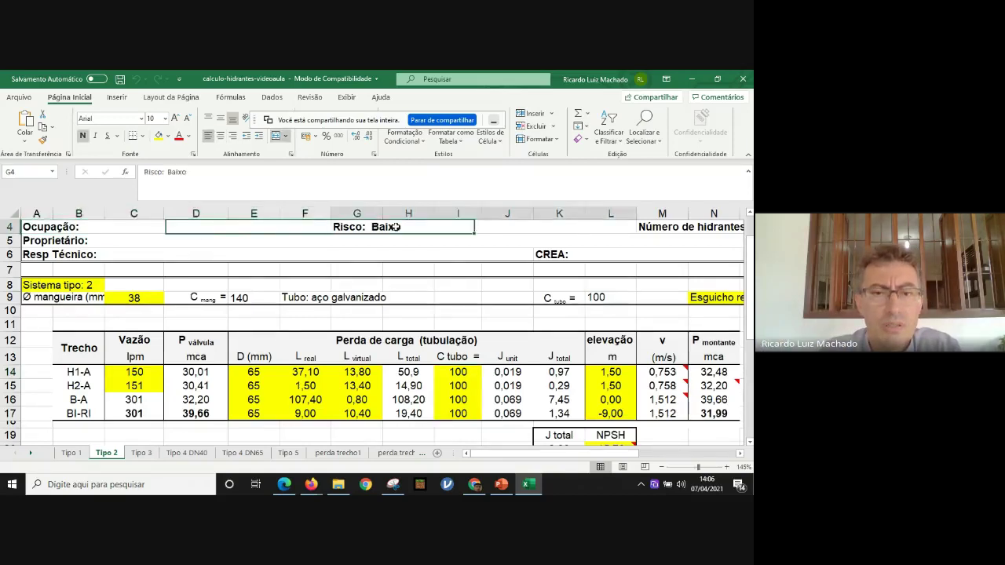
pyautogui.click(75, 229)
pyautogui.click(82, 241)
pyautogui.click(88, 255)
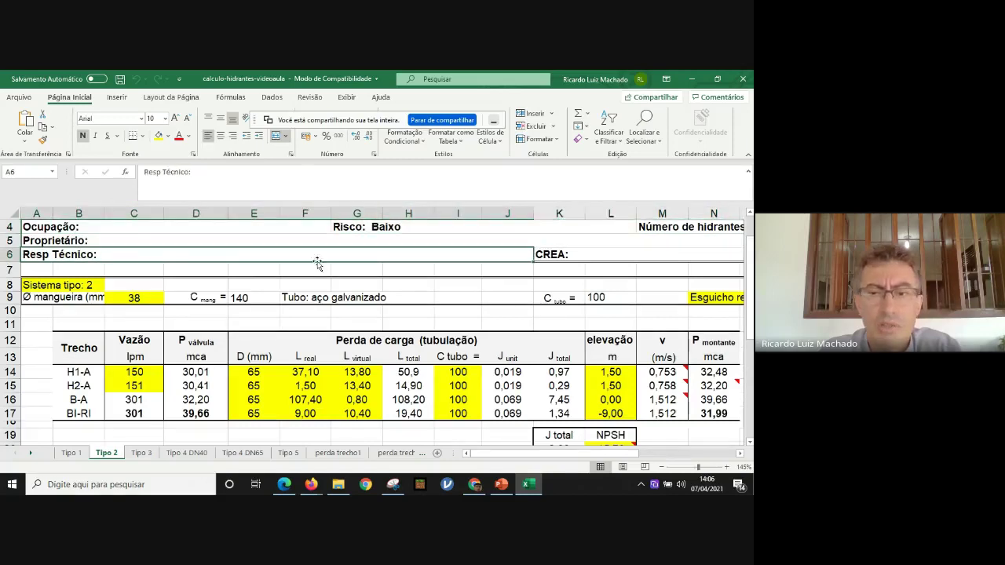
pyautogui.click(642, 252)
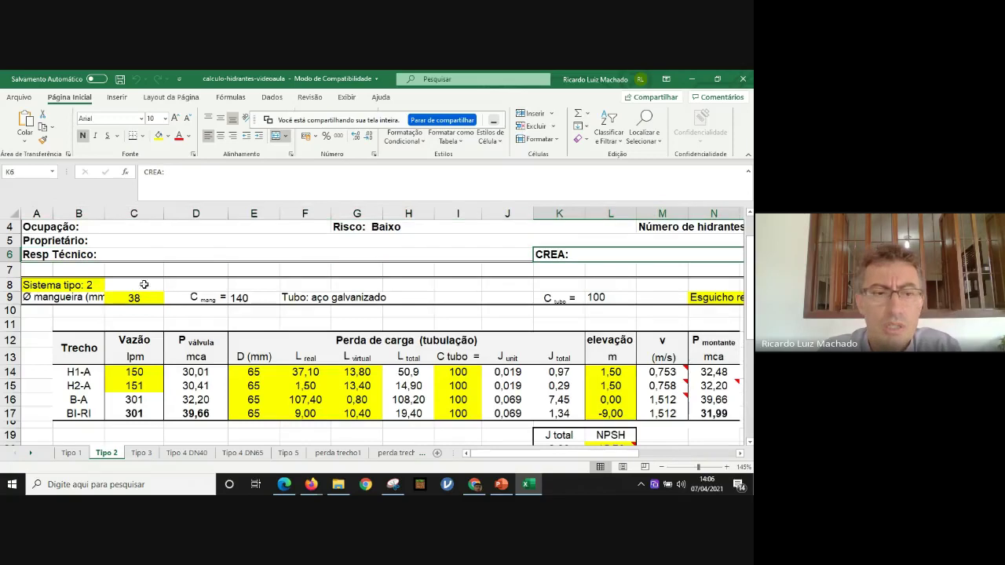
pyautogui.click(323, 488)
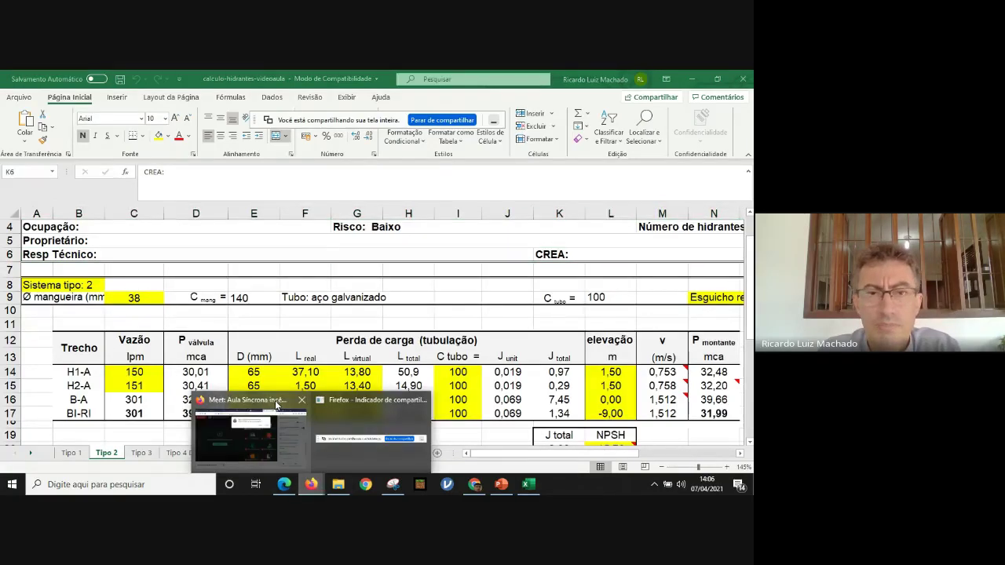
pyautogui.click(249, 440)
pyautogui.click(481, 180)
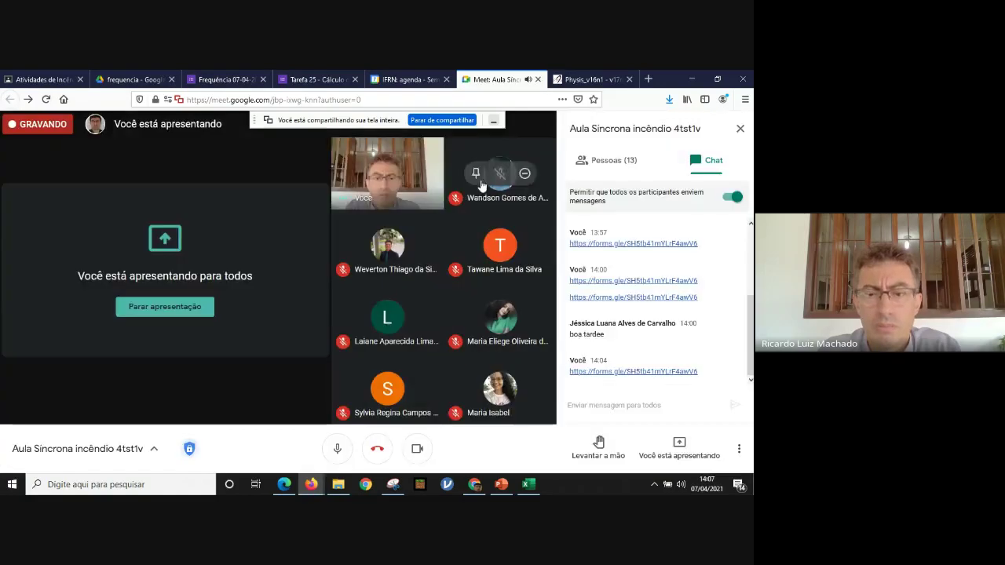
pyautogui.click(583, 406)
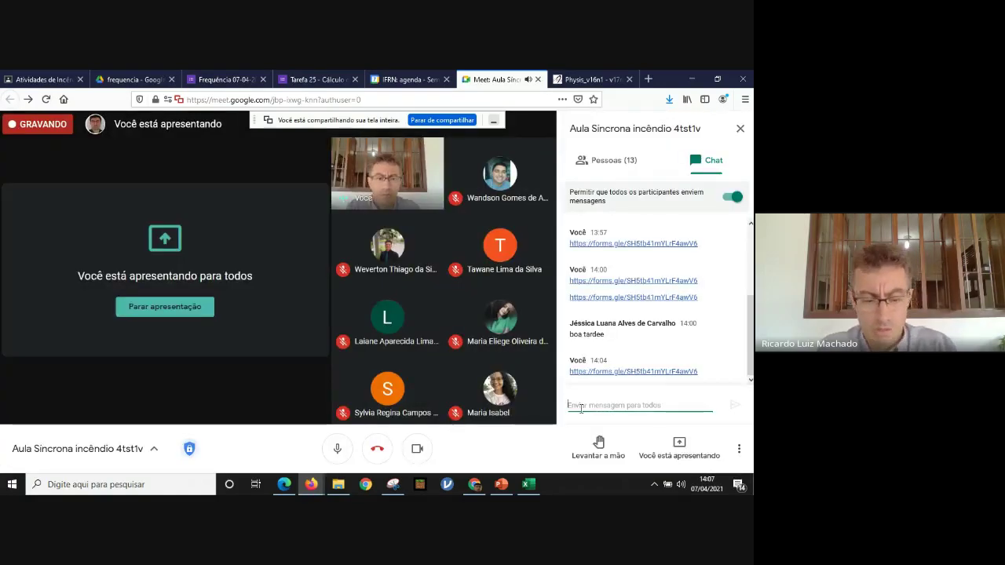
pyautogui.write('https://forms.gle/SH5tb41mYLrF4awV6')
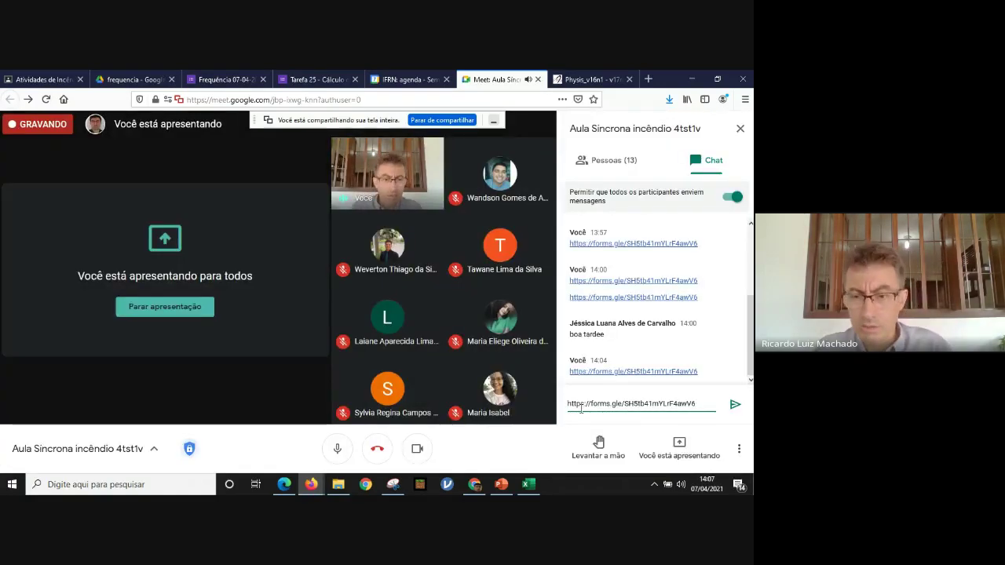
pyautogui.press('Return')
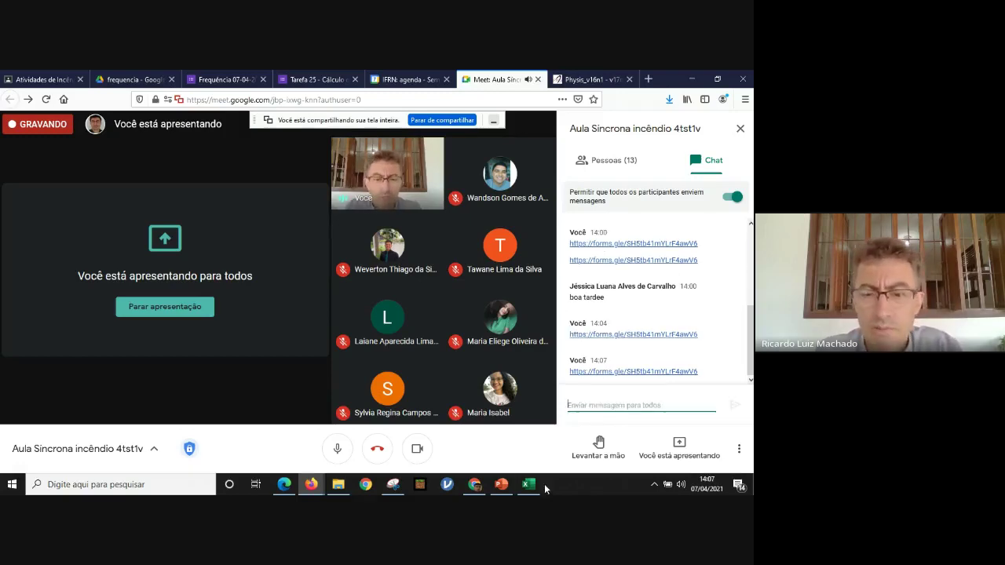
# - Switch back to the Excel hydrant workbook and inspect the hose diameter and the H1-A flow rate
pyautogui.click(530, 484)
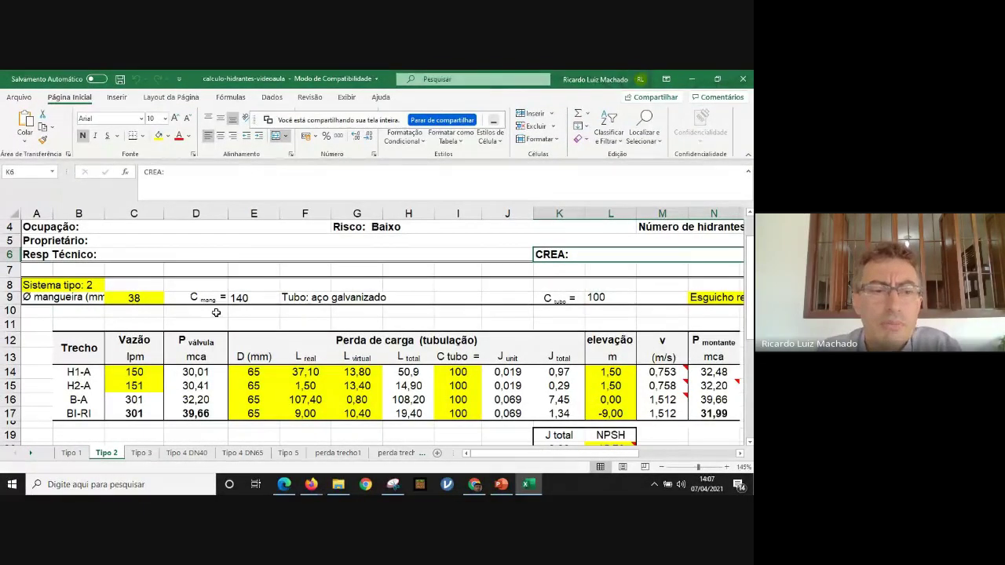
pyautogui.click(128, 301)
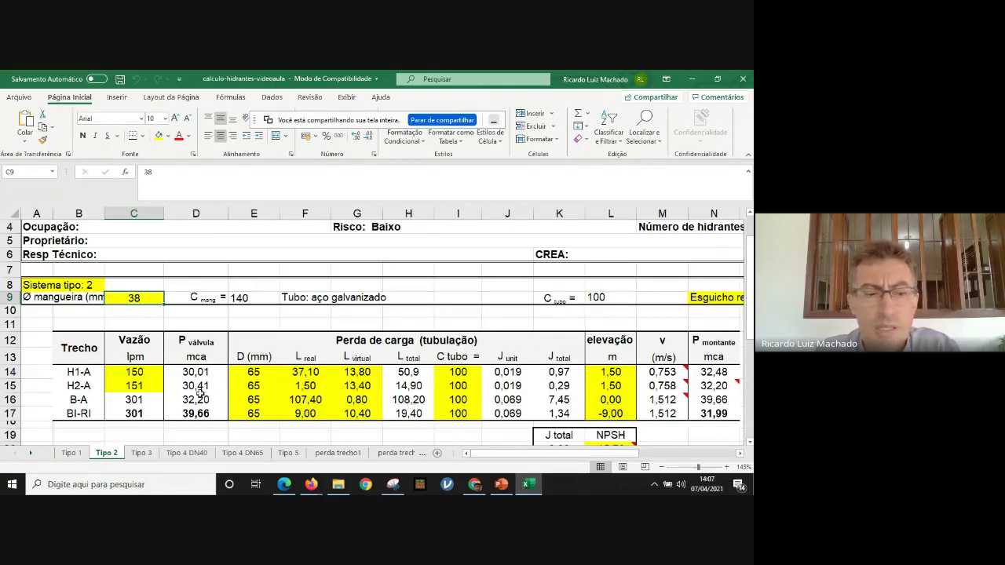
pyautogui.click(140, 376)
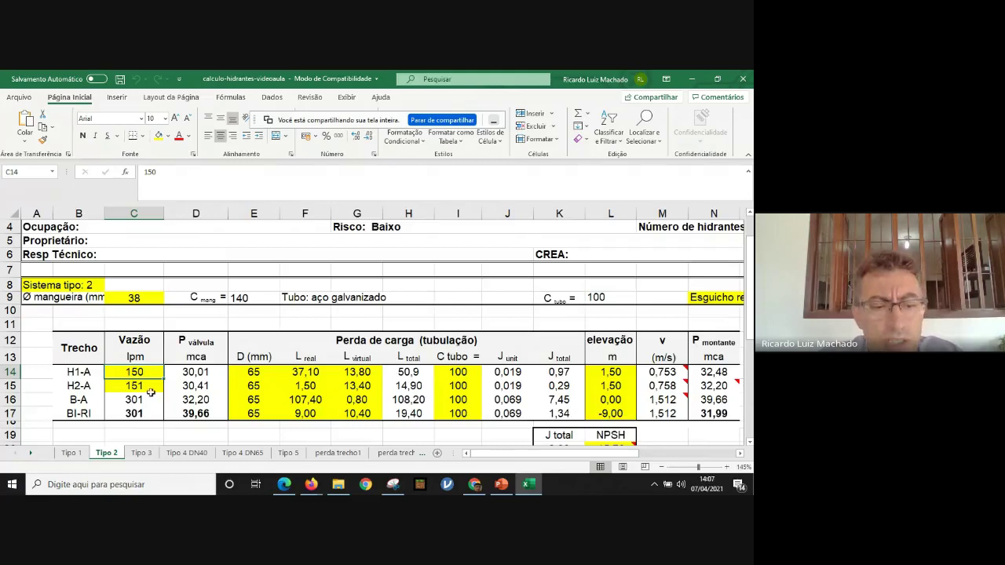
# - Look through the sheets for the other hydrant system types, including Tipo 3 and Tipo 5, and return to Tipo 2
pyautogui.click(141, 454)
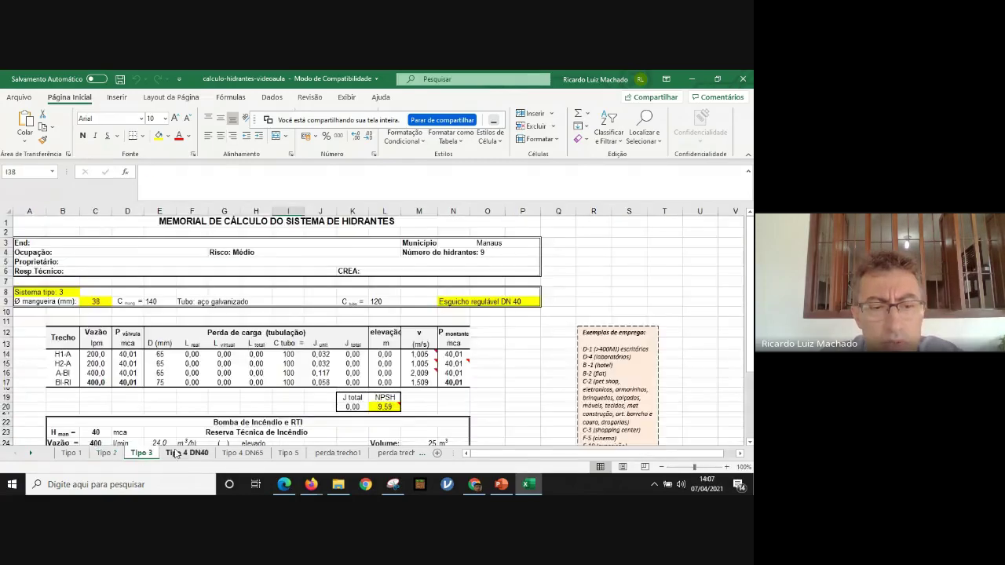
pyautogui.click(187, 454)
pyautogui.click(238, 457)
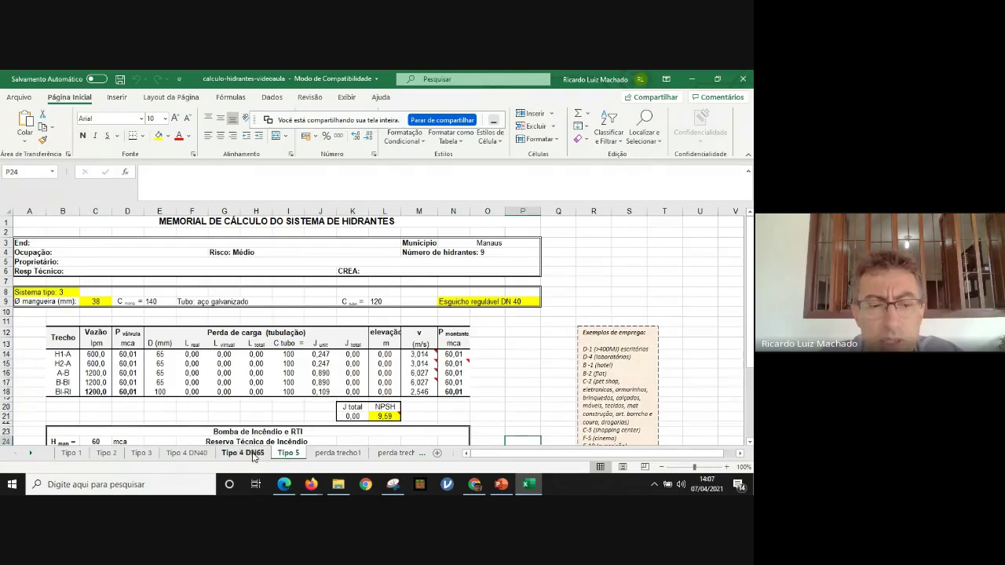
pyautogui.click(72, 454)
pyautogui.click(107, 454)
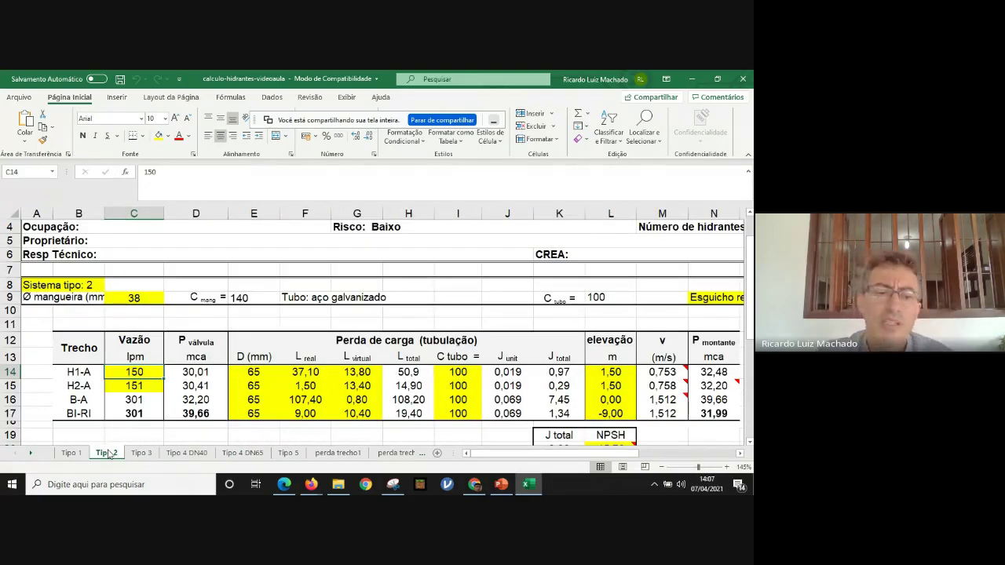
pyautogui.click(141, 454)
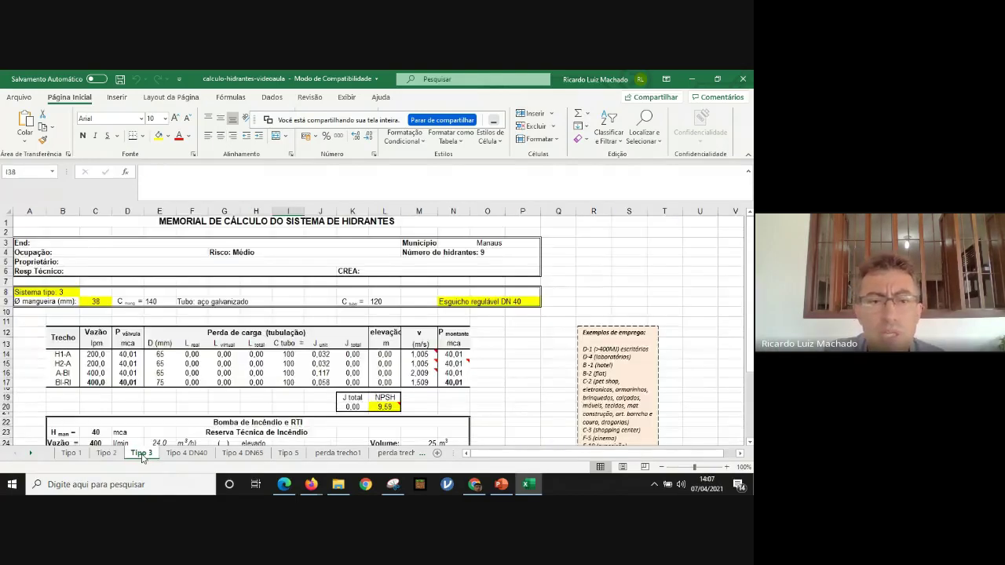
pyautogui.click(107, 454)
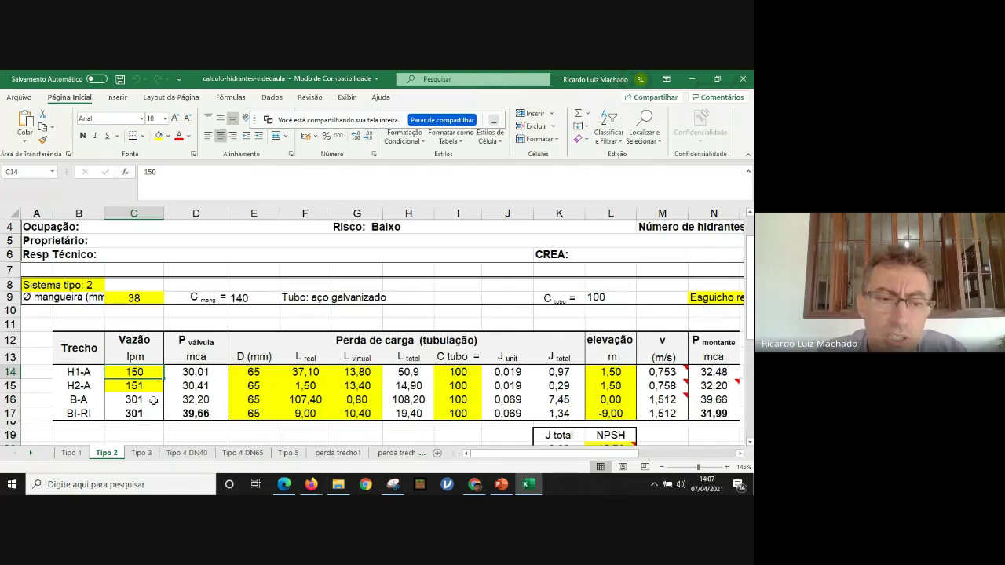
# - Compare the flow rates of sections H1-A and H2-A along with their upstream pressures (P montante)
pyautogui.press('Down')
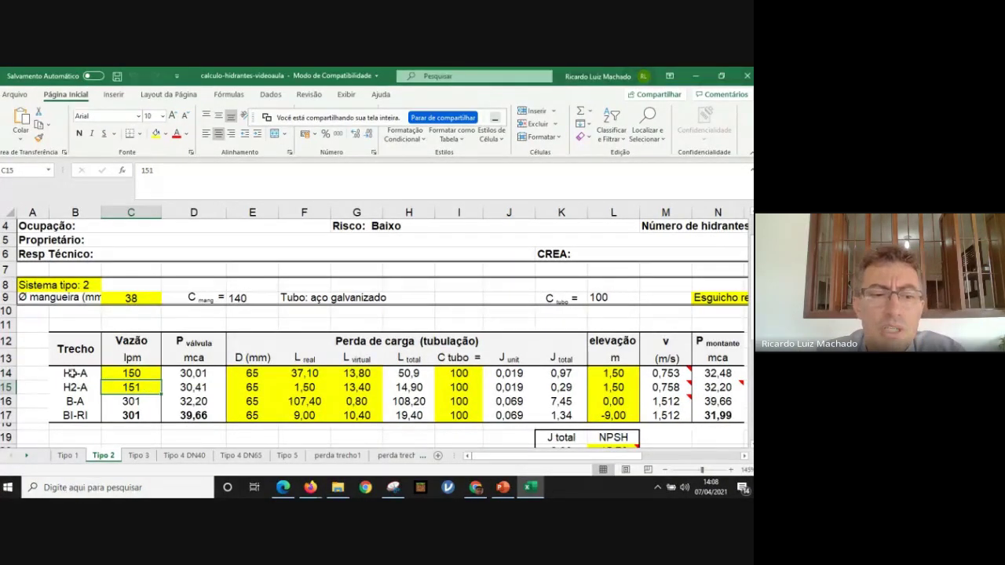
pyautogui.click(139, 374)
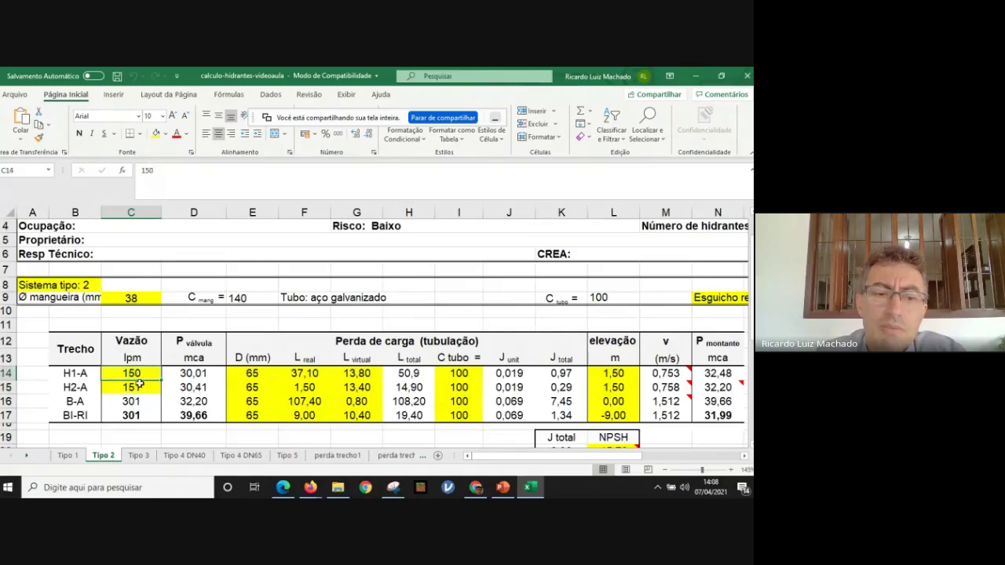
pyautogui.press('Down')
pyautogui.click(144, 376)
pyautogui.press('Down')
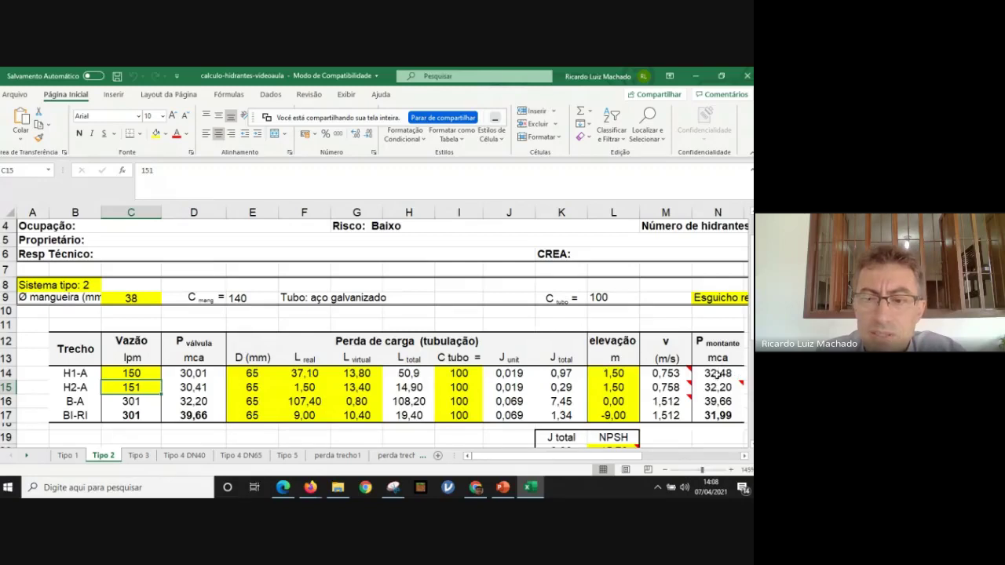
pyautogui.moveTo(717, 376); pyautogui.dragTo(717, 391)
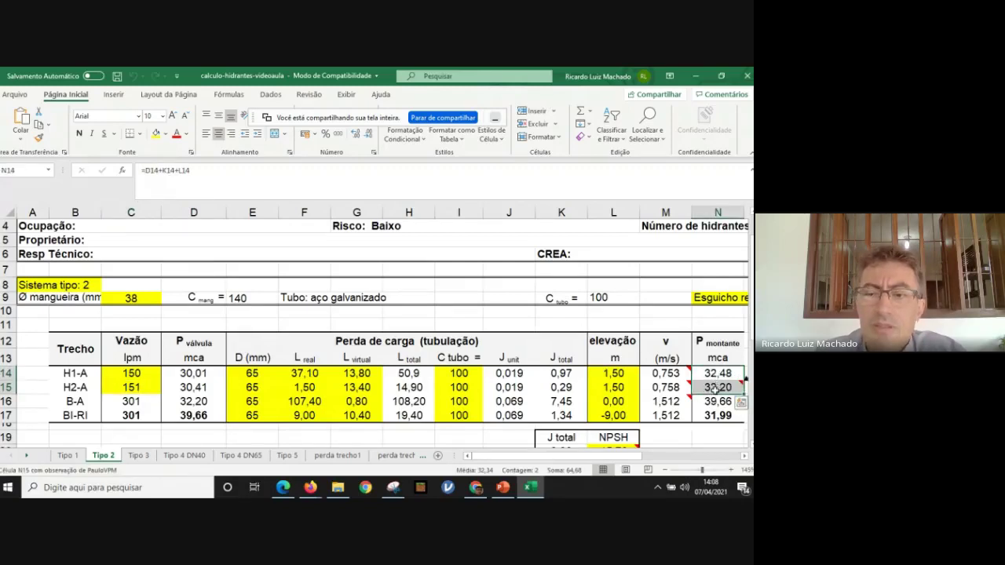
pyautogui.click(125, 387)
pyautogui.click(138, 371)
pyautogui.click(141, 386)
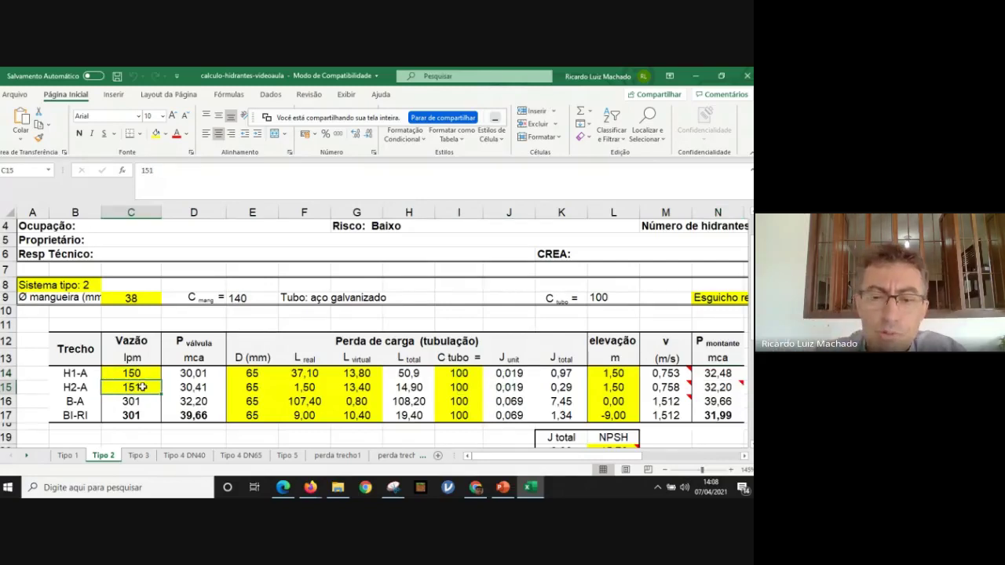
pyautogui.moveTo(142, 387); pyautogui.dragTo(133, 373)
pyautogui.click(138, 387)
# - Examine the H1-A row, covering its pipe diameter, real length and virtual length through to the upstream pressure
pyautogui.click(245, 373)
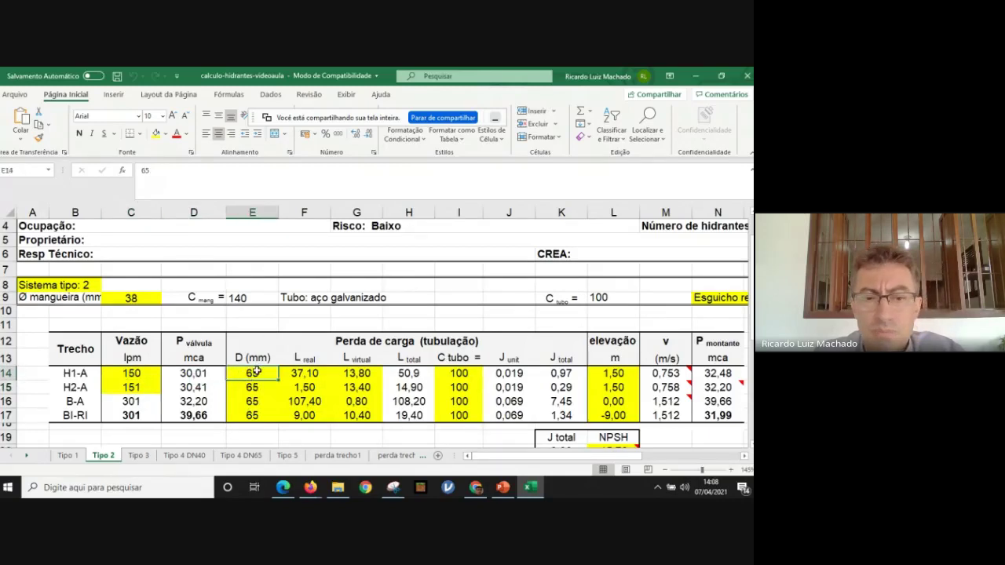
pyautogui.click(304, 375)
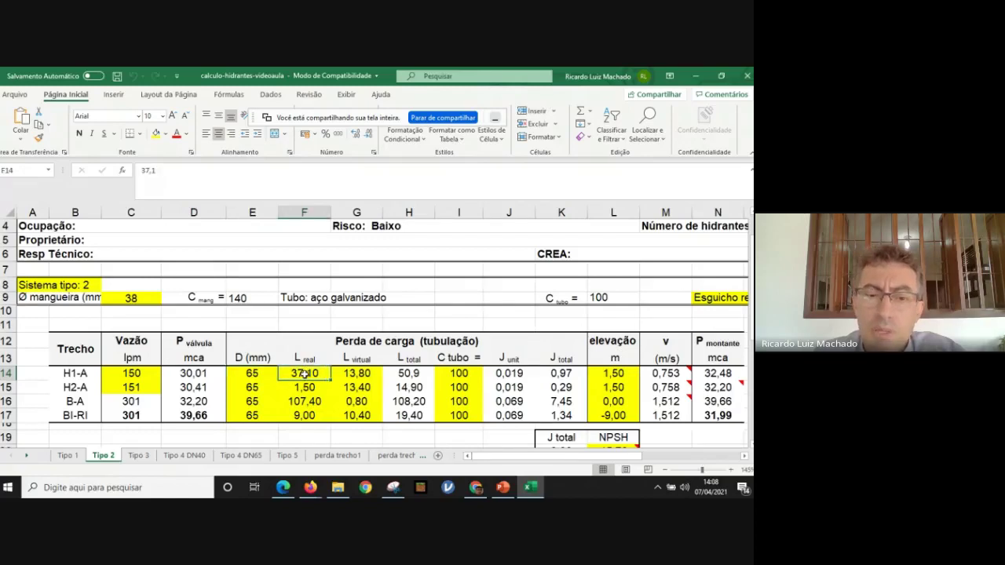
pyautogui.click(361, 374)
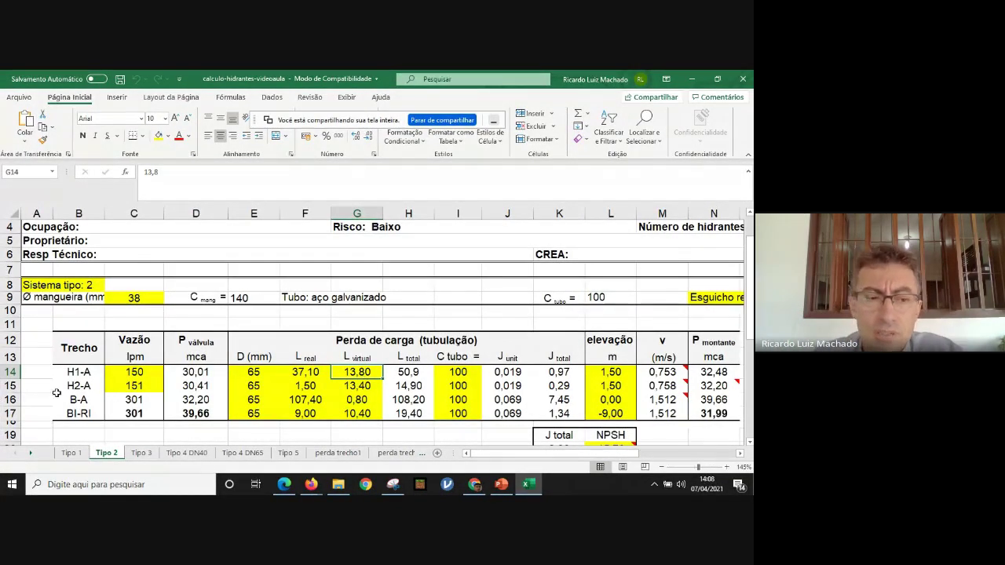
pyautogui.moveTo(59, 372); pyautogui.dragTo(737, 377)
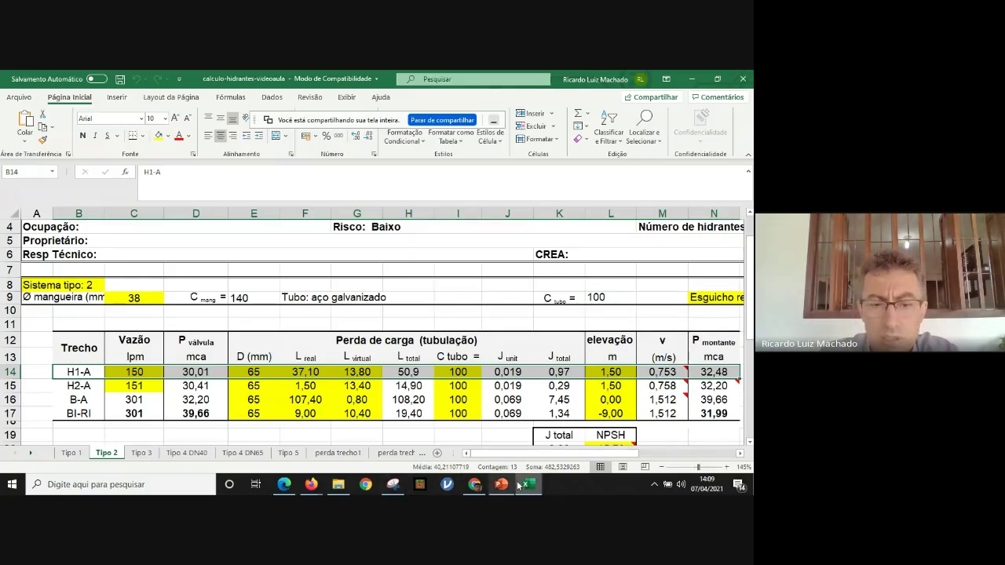
pyautogui.click(311, 484)
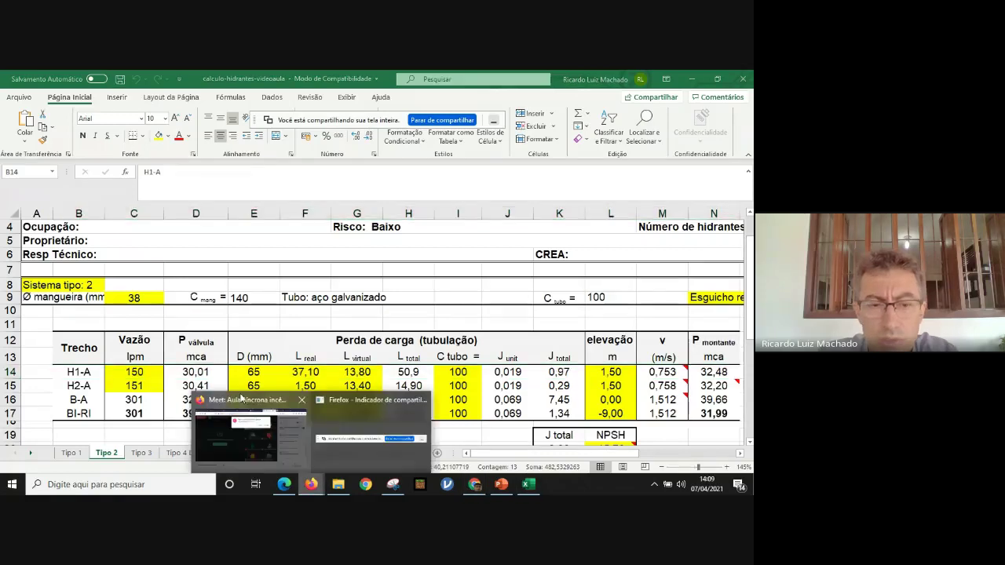
pyautogui.click(236, 405)
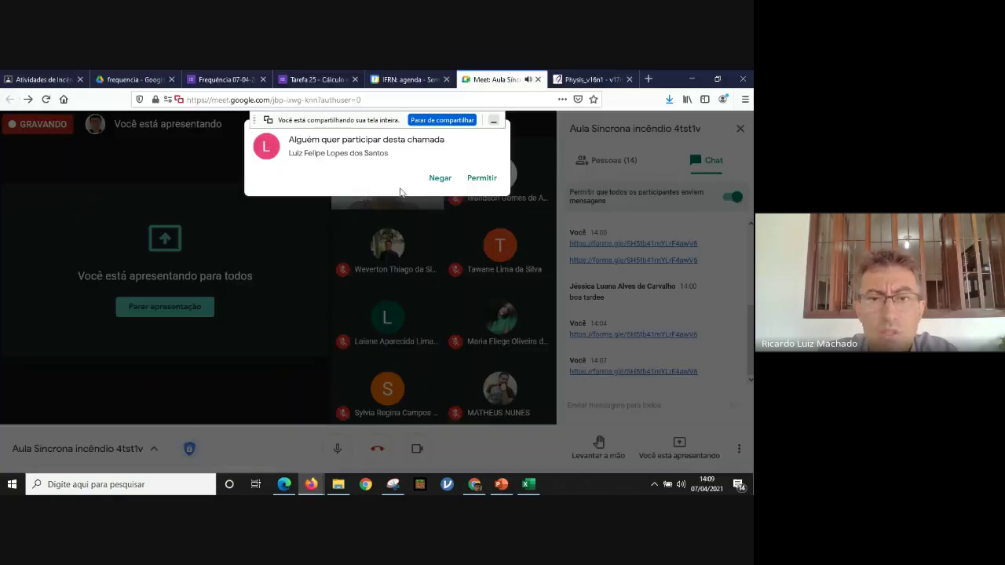
pyautogui.click(482, 183)
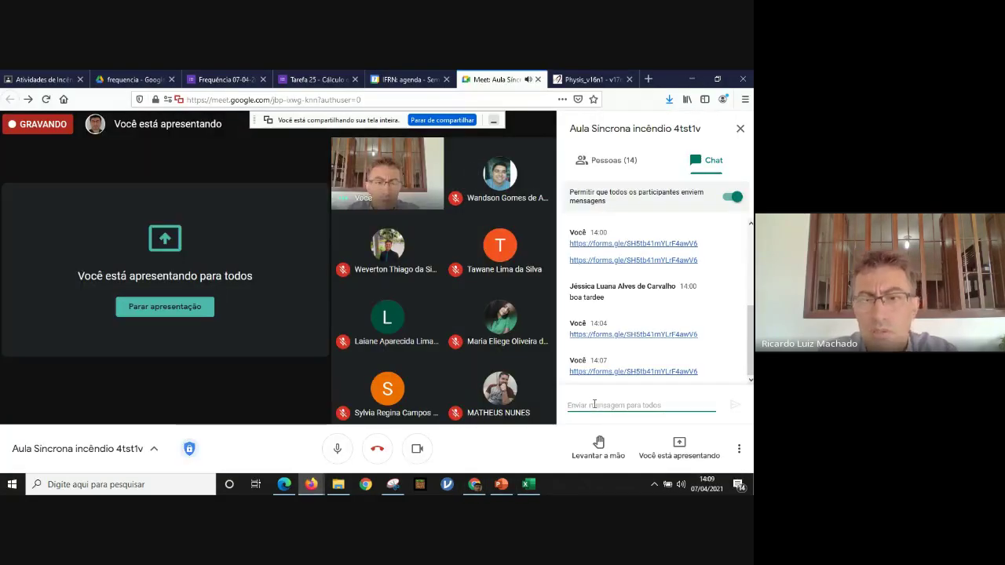
pyautogui.write('https://forms.gle/SH5tb41mYLrF4awV6')
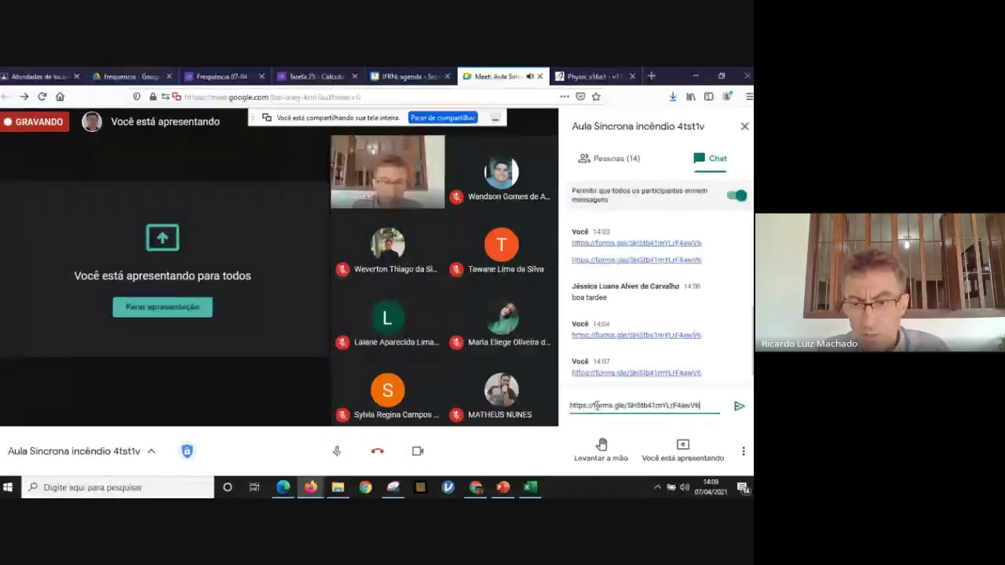
pyautogui.press('Return')
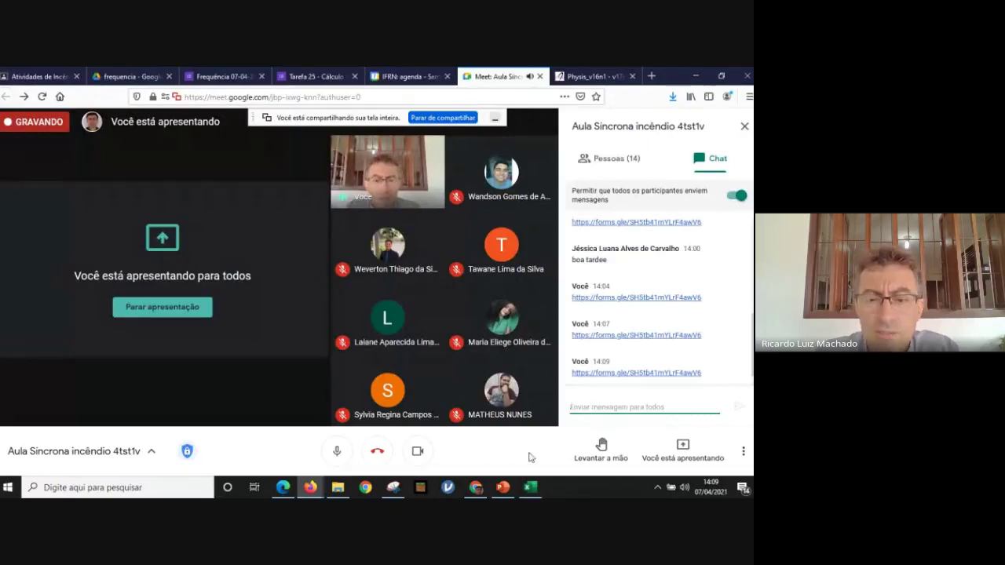
# - Switch back to the Excel workbook and set the pipe diameter of section H1-A to 70 mm
pyautogui.click(531, 489)
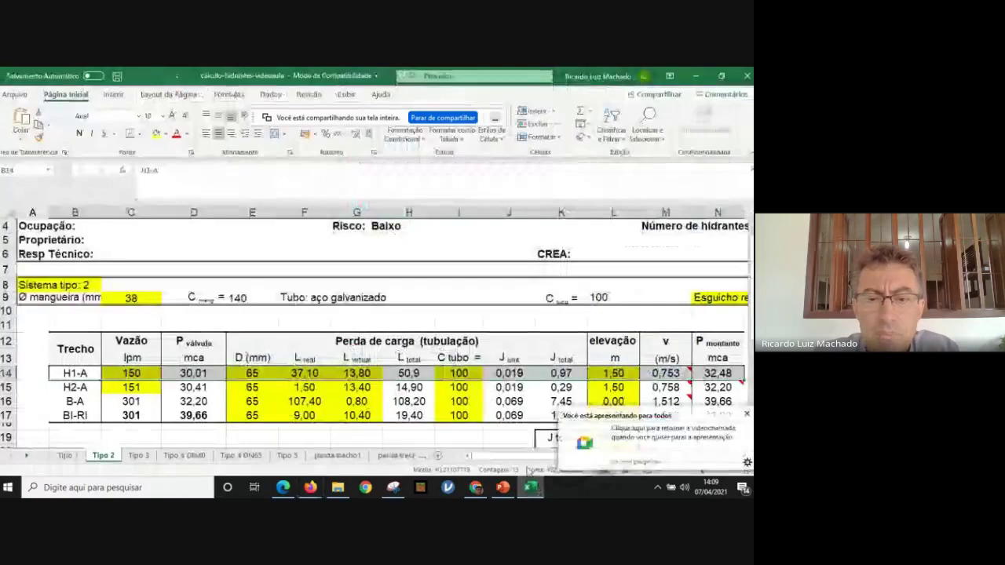
pyautogui.click(409, 402)
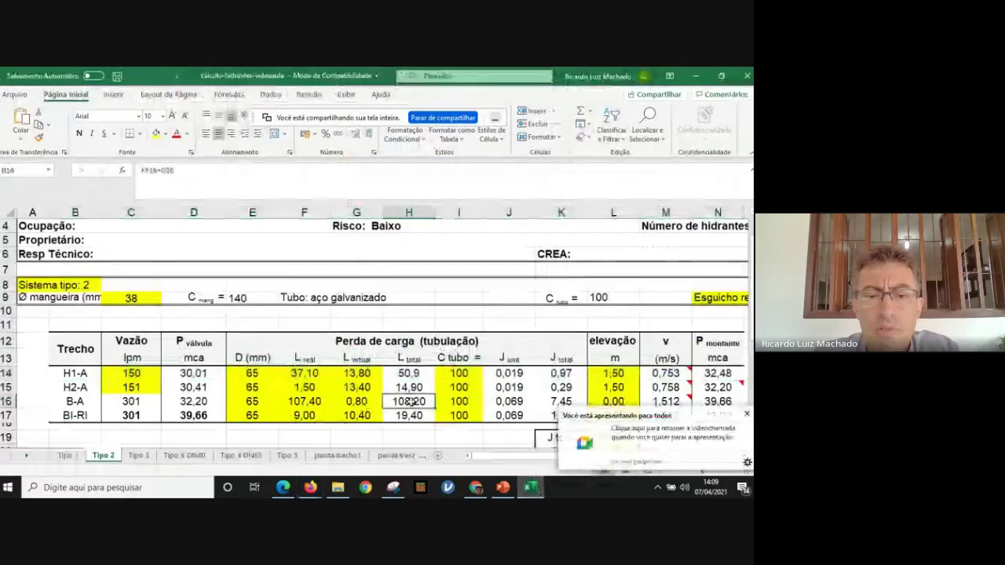
pyautogui.click(250, 371)
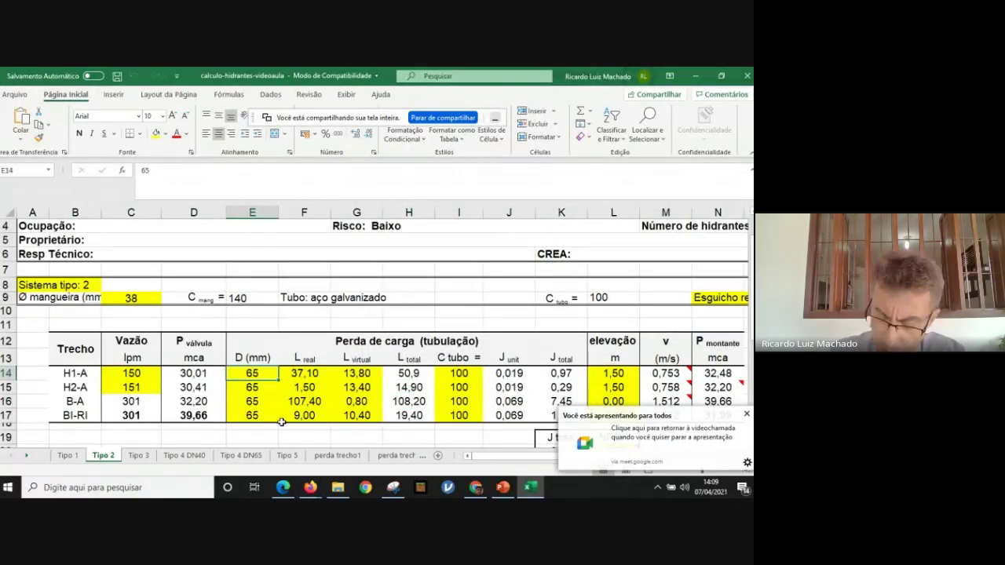
pyautogui.write('70')
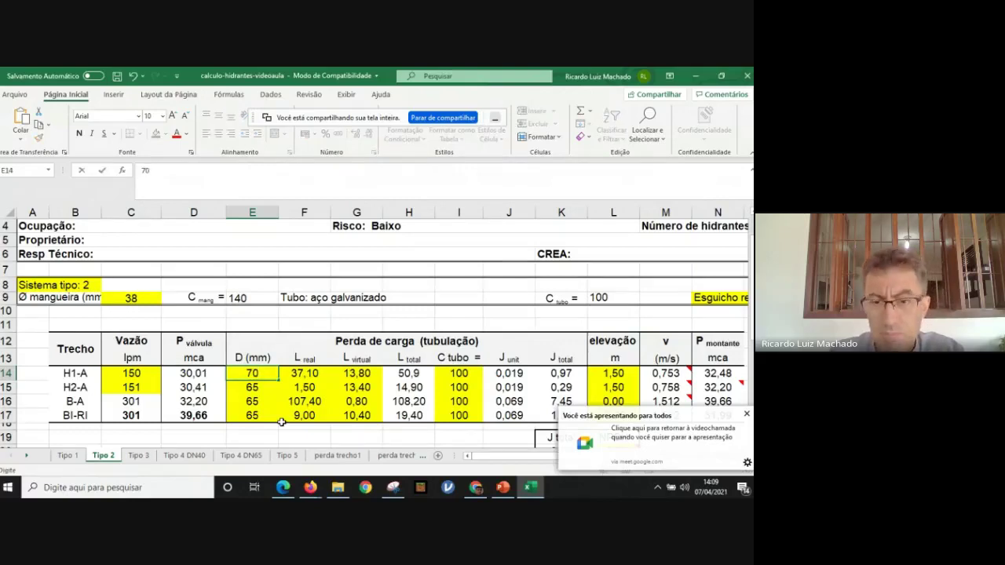
pyautogui.press('Return')
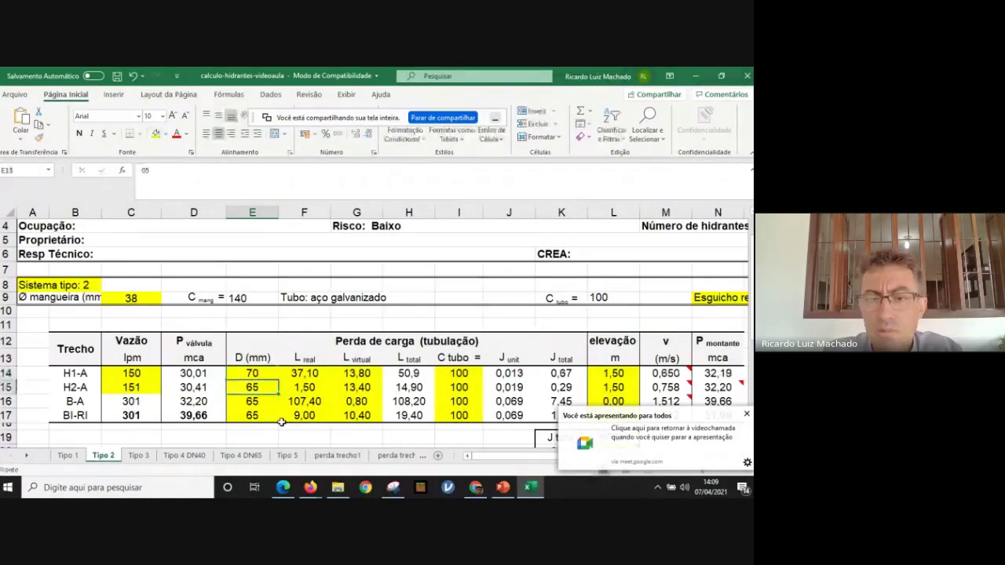
# - Check section H1-A's unit head loss, upstream pressure and velocity, and set its pipe diameter back to 65 mm
pyautogui.click(509, 374)
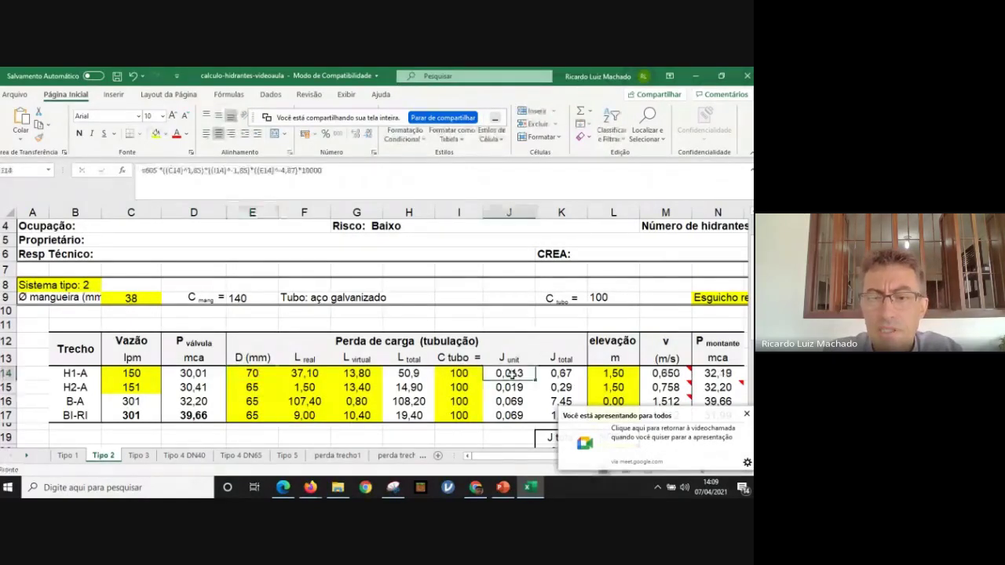
pyautogui.click(721, 374)
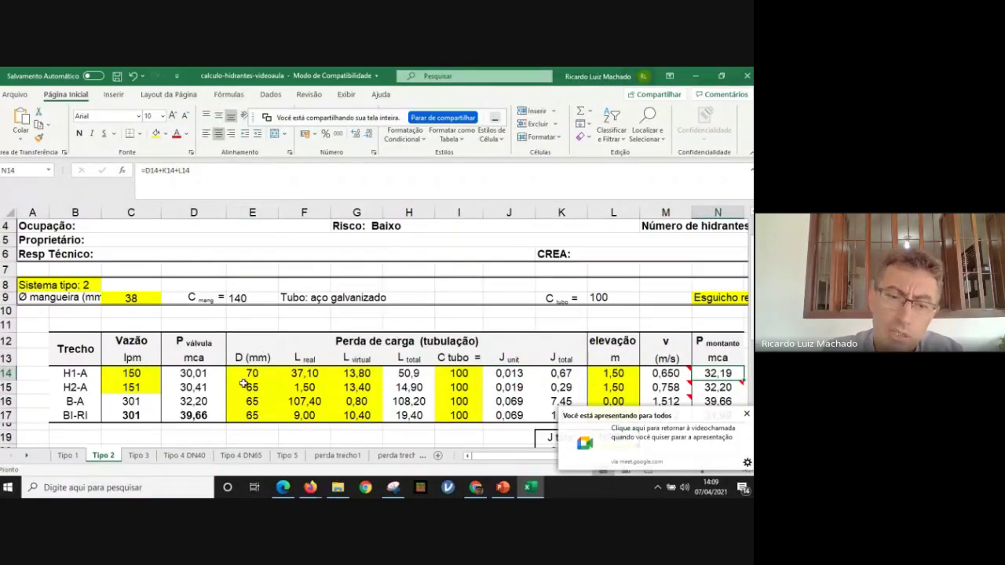
pyautogui.click(667, 376)
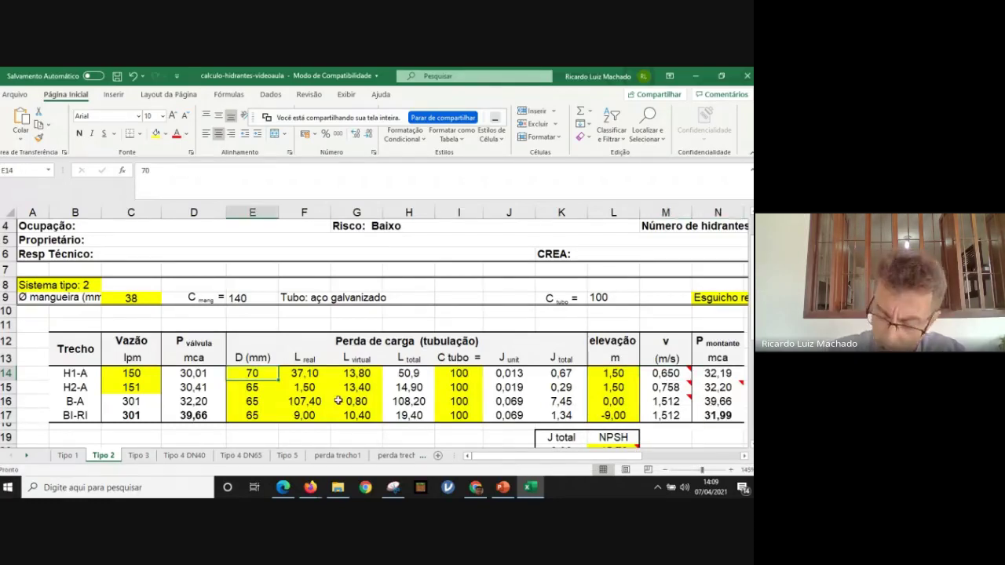
pyautogui.write('65')
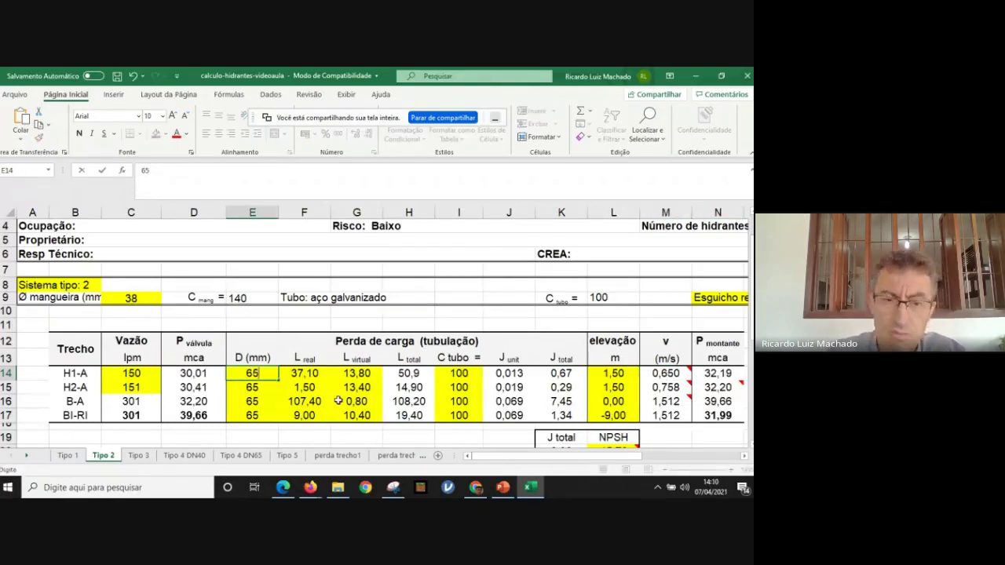
pyautogui.press('Return')
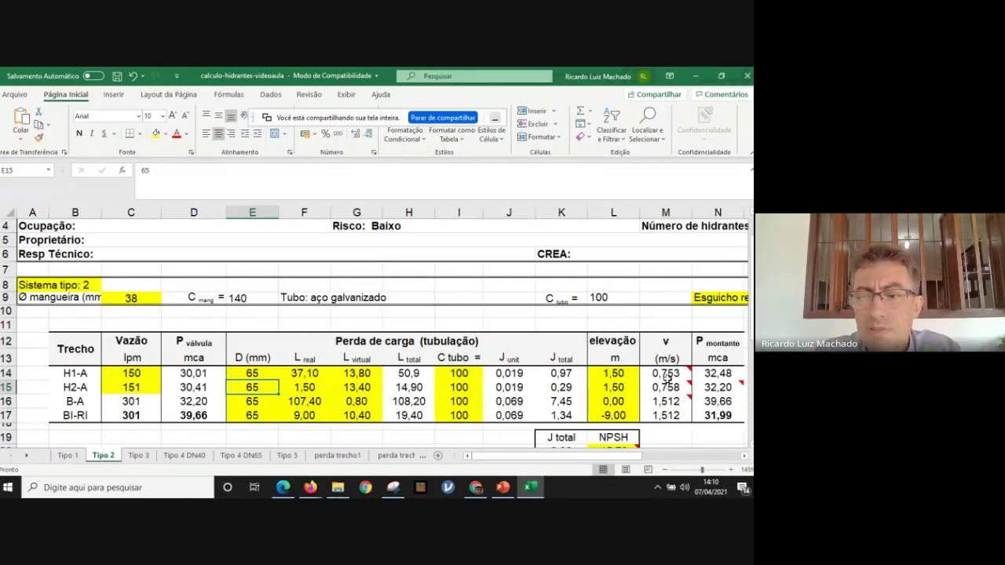
# - Compare the velocities of sections H1-A and H2-A and check the real and virtual pipe lengths of H1-A
pyautogui.moveTo(666, 374); pyautogui.dragTo(666, 387)
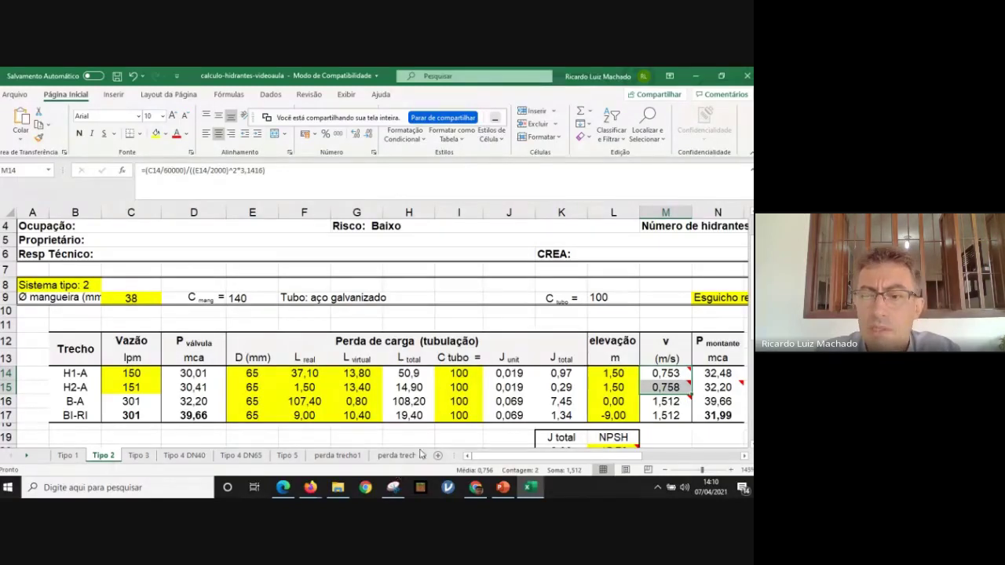
pyautogui.moveTo(668, 375)
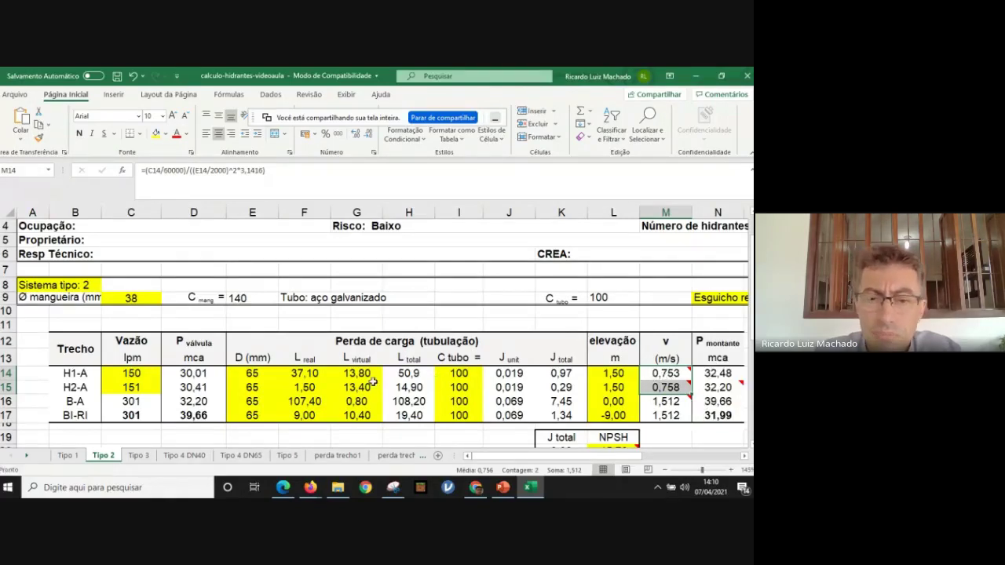
pyautogui.click(307, 374)
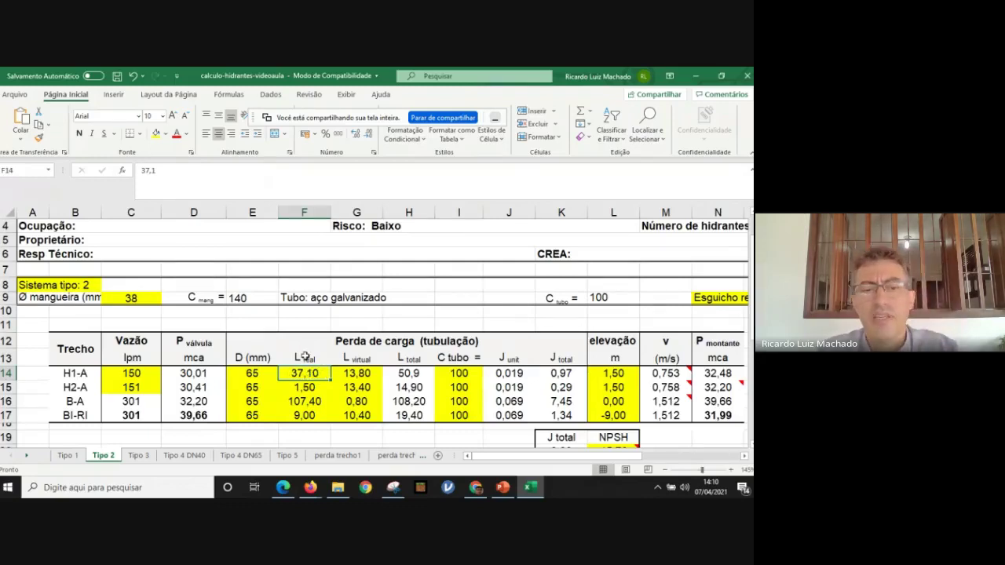
pyautogui.click(363, 372)
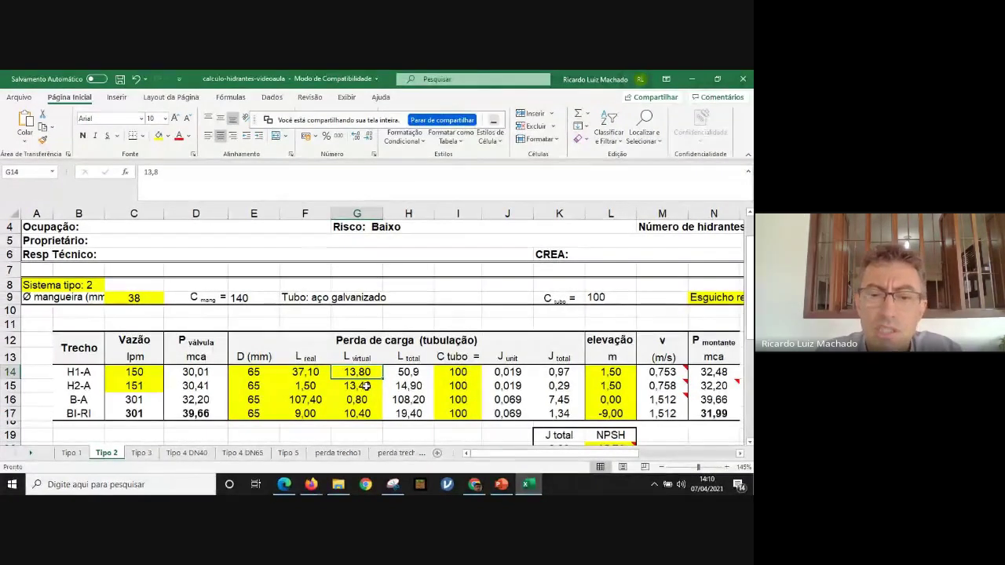
# - Look through the perda trecho1, perda trecho2 and perda trecho3 sheets and return to the start of the perda trecho2 table
pyautogui.click(340, 454)
pyautogui.click(406, 454)
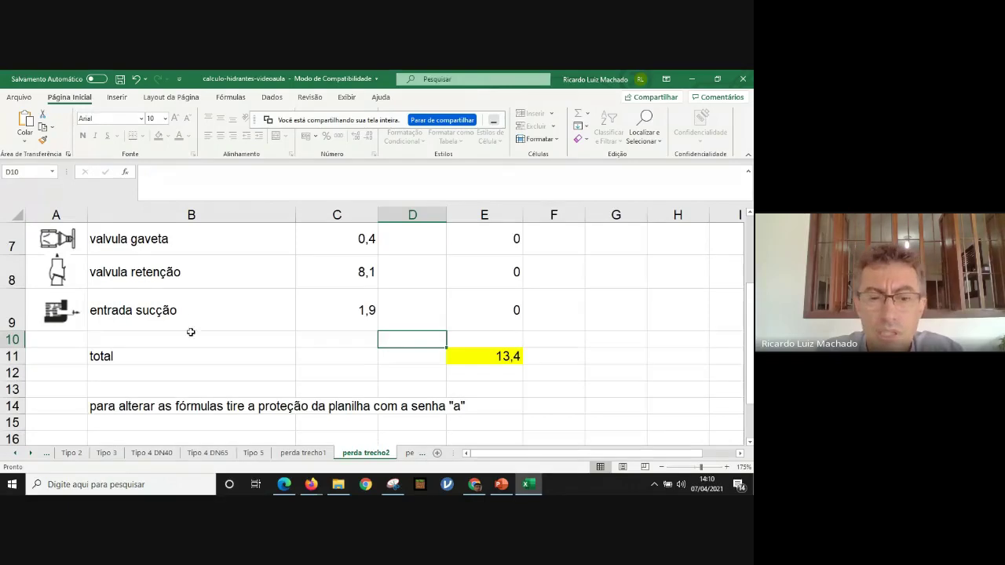
pyautogui.click(420, 453)
pyautogui.click(405, 454)
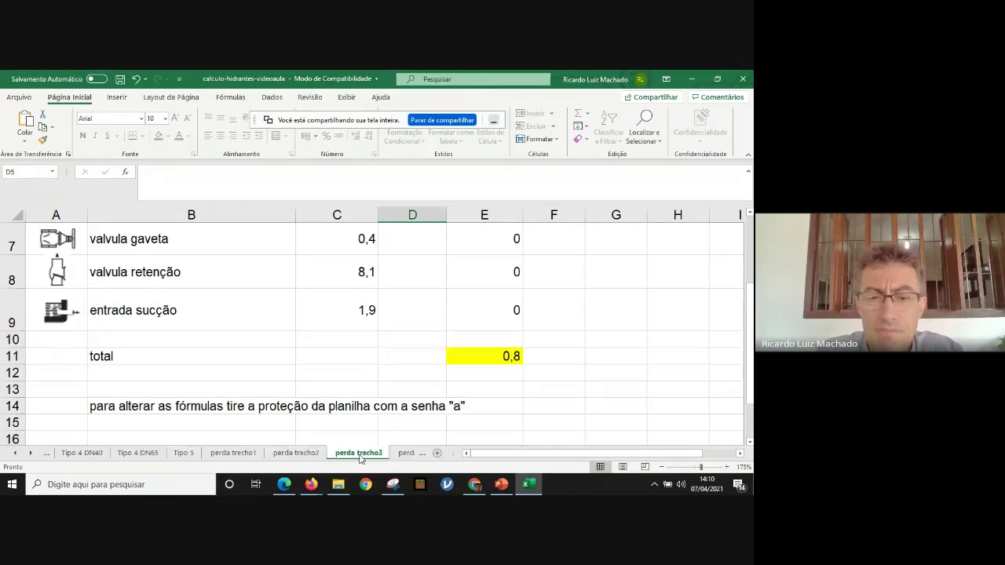
pyautogui.click(296, 453)
pyautogui.scroll(2, 183, 270)
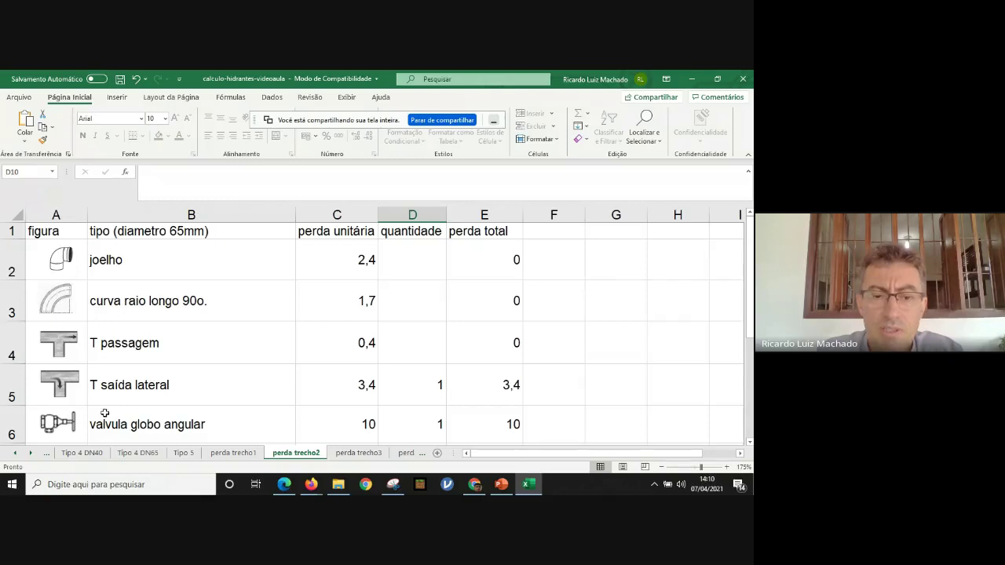
# - Examine the fitting types from joelho to T saída lateral, their unit losses and the total loss formula in perda trecho2
pyautogui.click(465, 259)
pyautogui.click(344, 253)
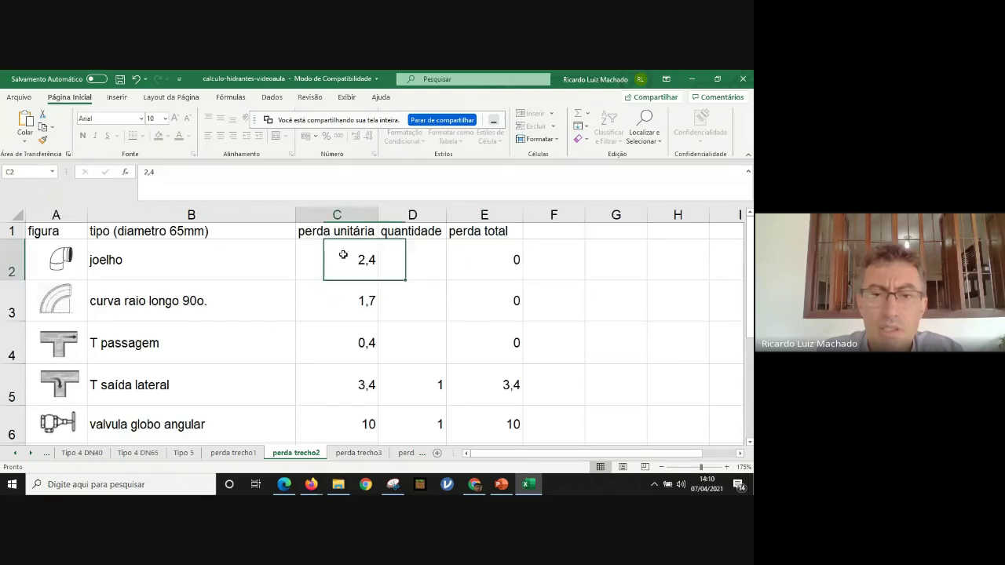
pyautogui.click(160, 271)
pyautogui.click(152, 298)
pyautogui.click(144, 341)
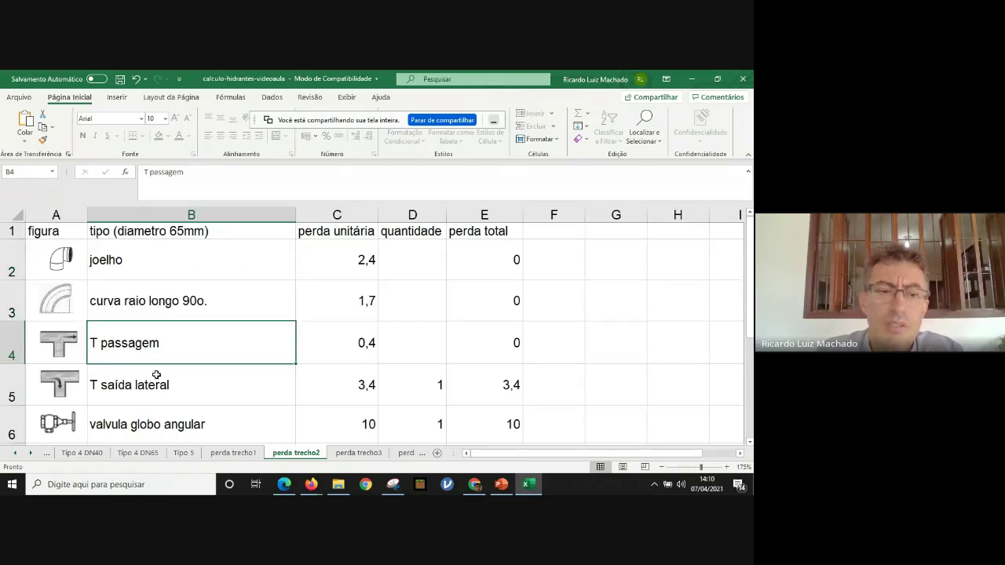
pyautogui.click(207, 388)
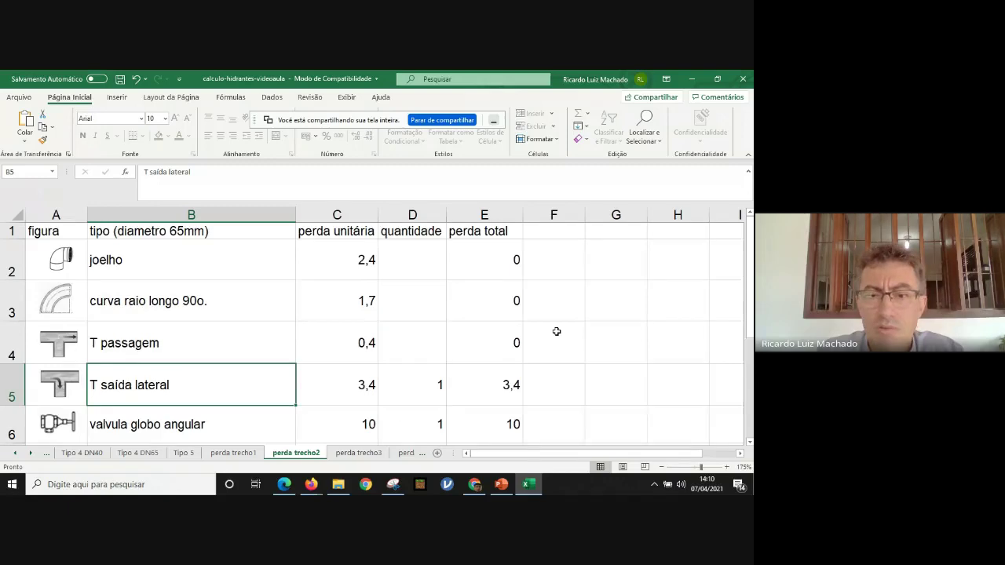
pyautogui.scroll(-2, 556, 330)
pyautogui.click(503, 359)
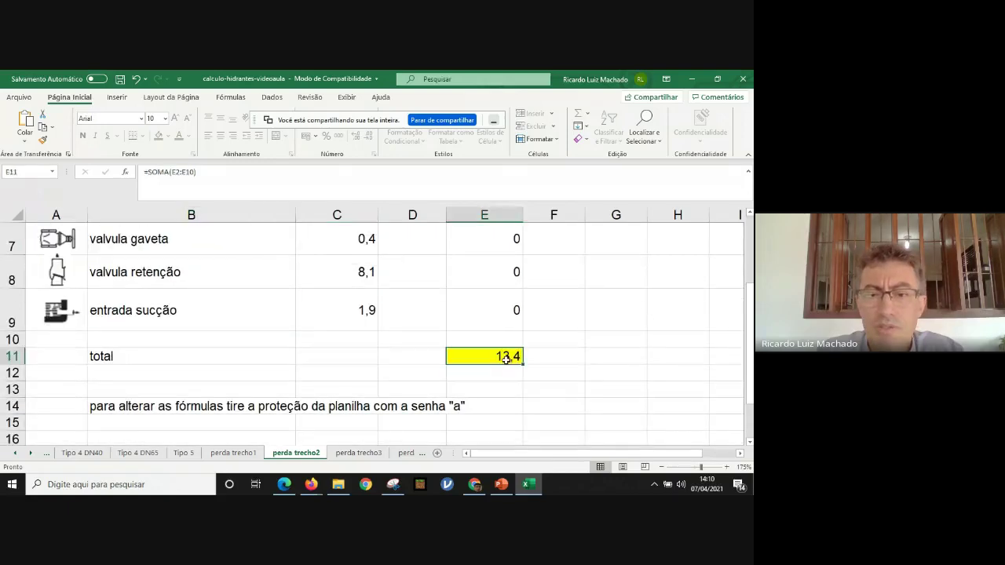
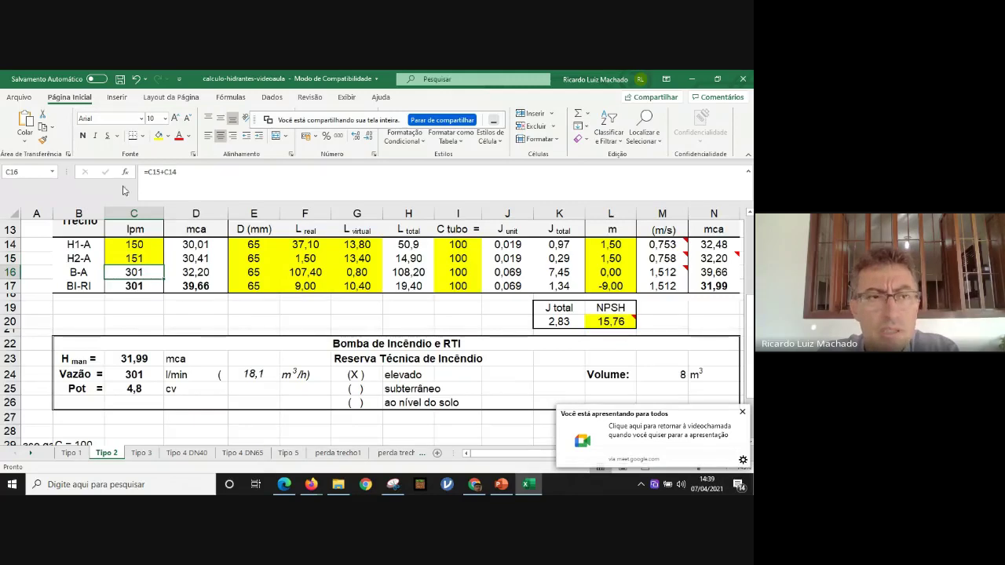
# - Switch to File Explorer and look through the avaliação and provas subfolders of the Incêndio folder
pyautogui.click(339, 485)
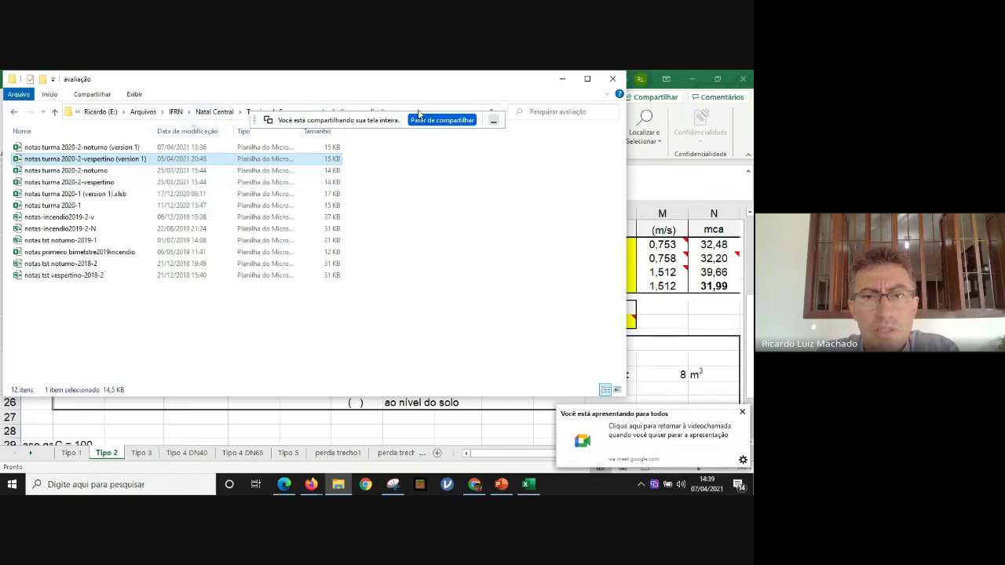
pyautogui.click(498, 124)
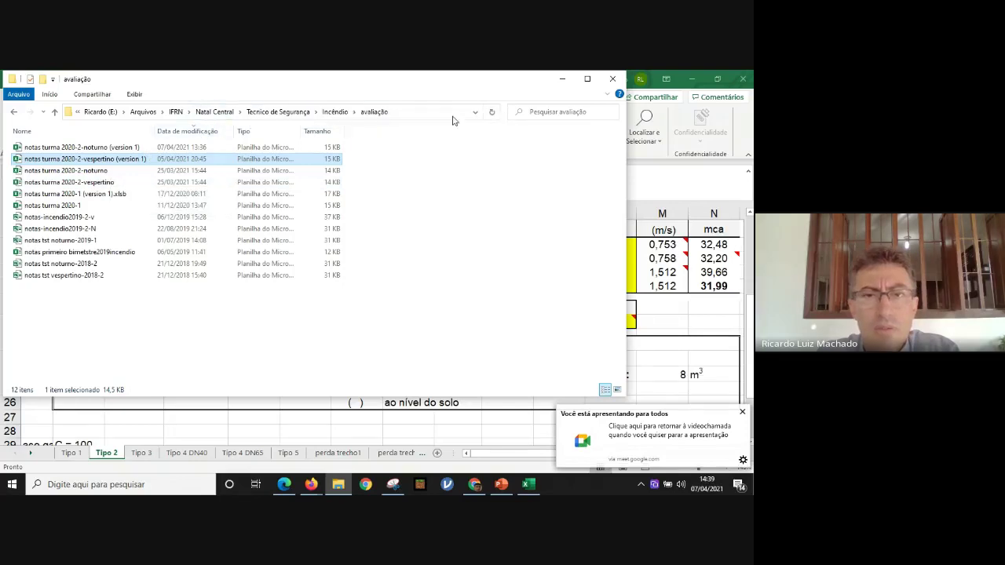
pyautogui.click(333, 112)
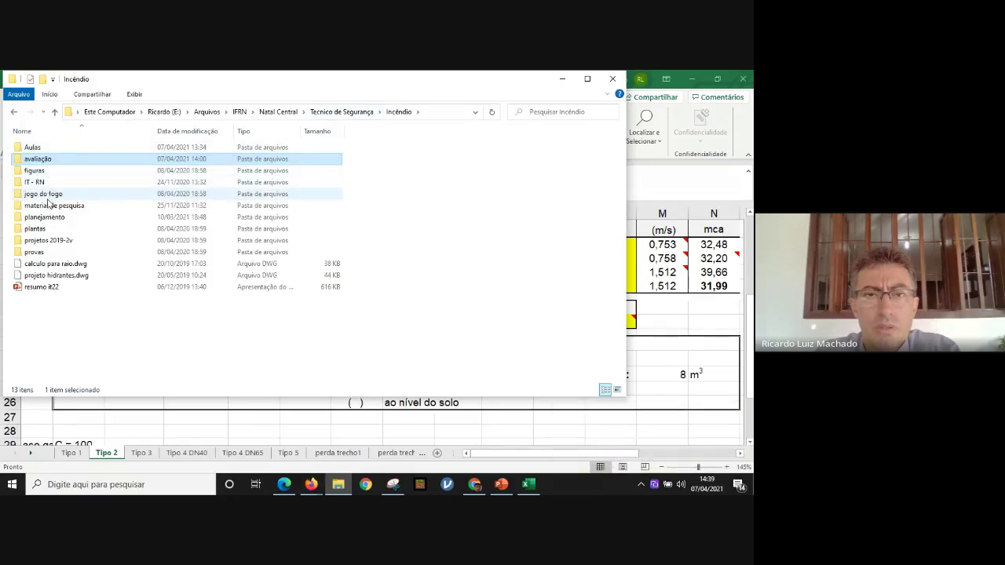
pyautogui.doubleClick(37, 160)
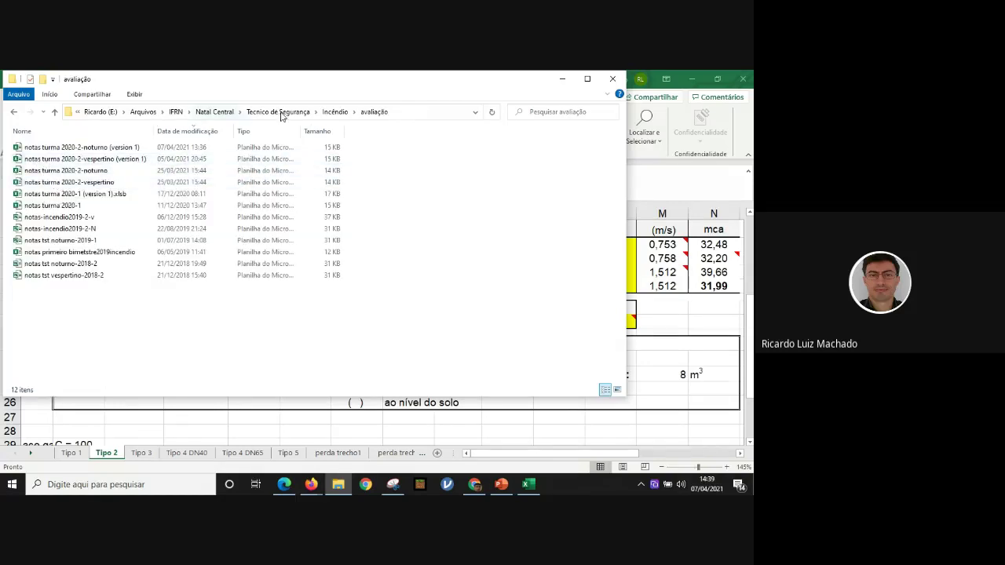
pyautogui.click(326, 115)
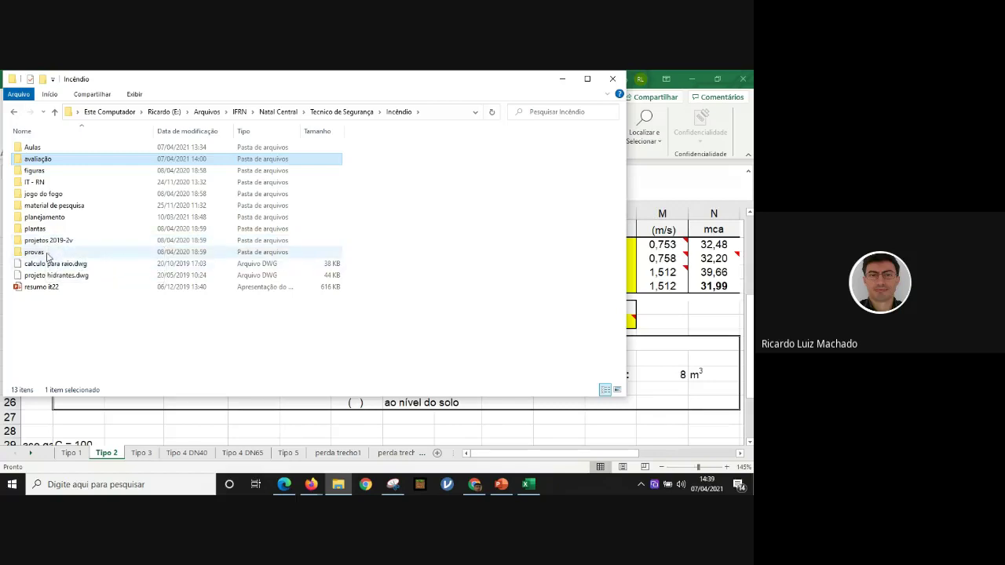
pyautogui.doubleClick(33, 252)
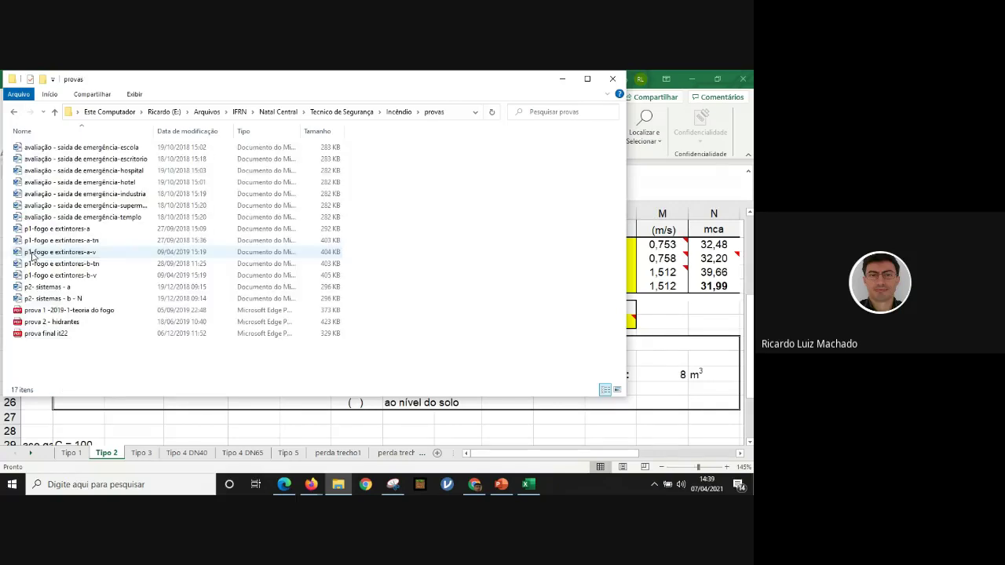
pyautogui.click(397, 112)
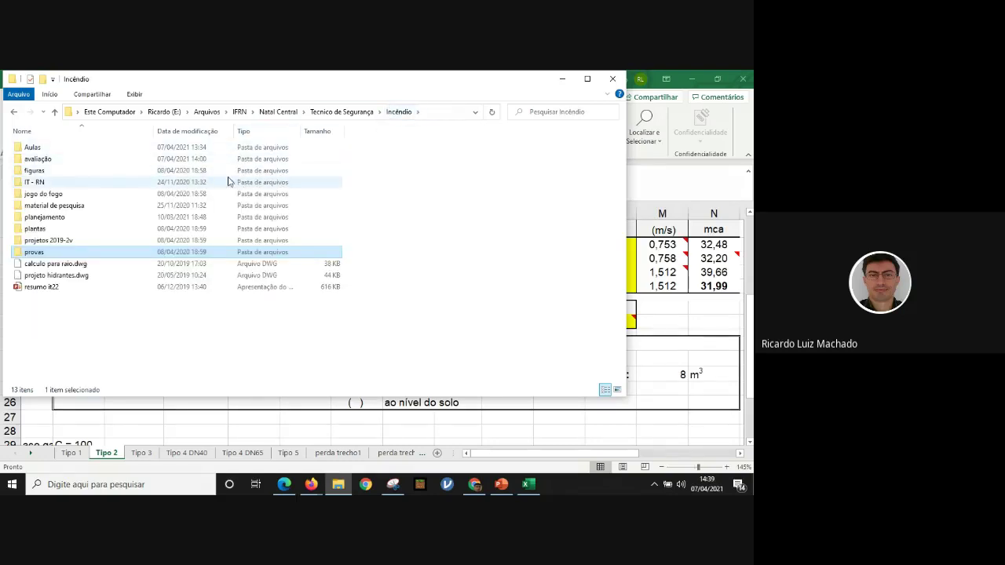
# - Look through the material de pesquisa and avaliação subfolders of Incêndio for the needed file, and minimize File Explorer
pyautogui.doubleClick(60, 208)
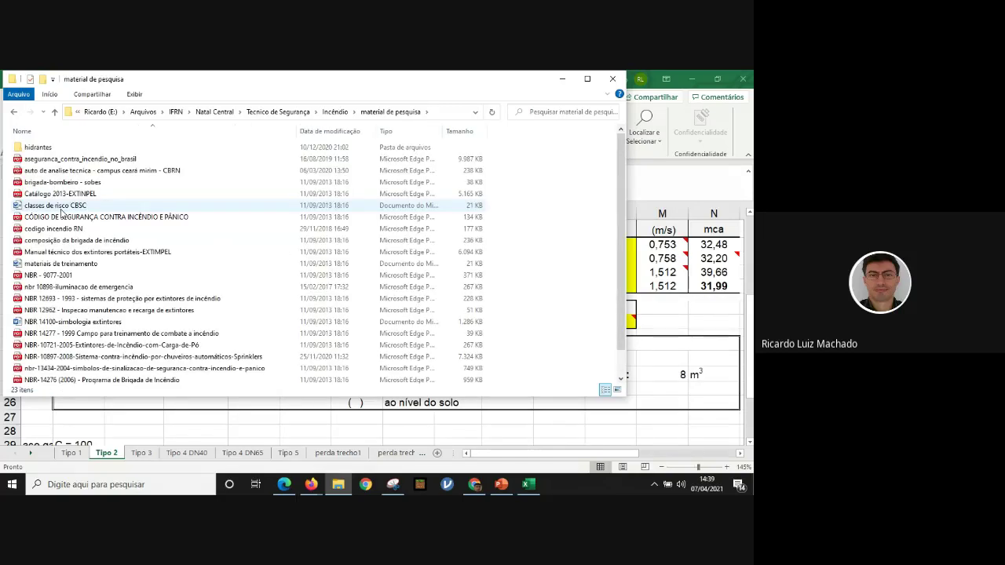
pyautogui.click(334, 112)
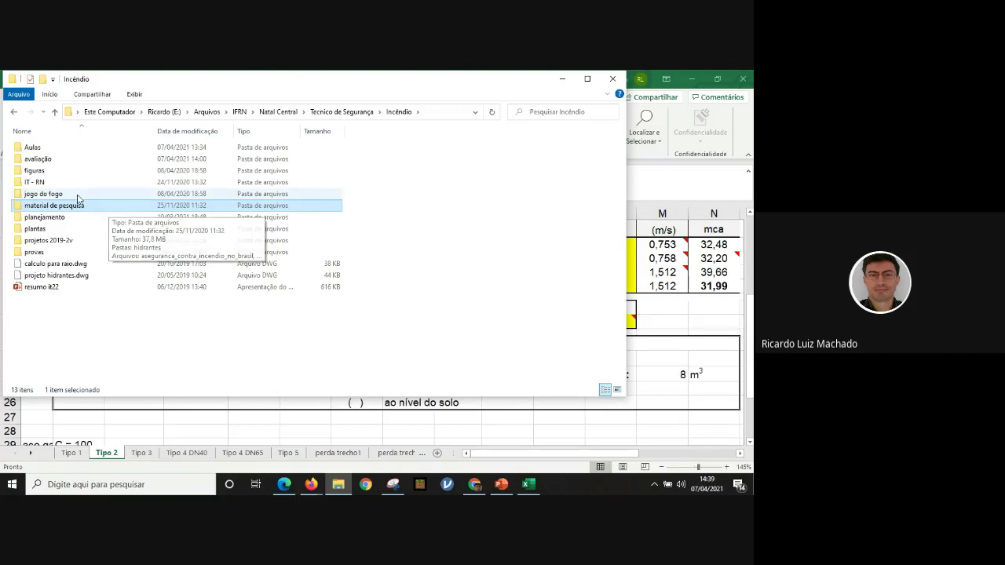
pyautogui.click(40, 161)
pyautogui.doubleClick(40, 160)
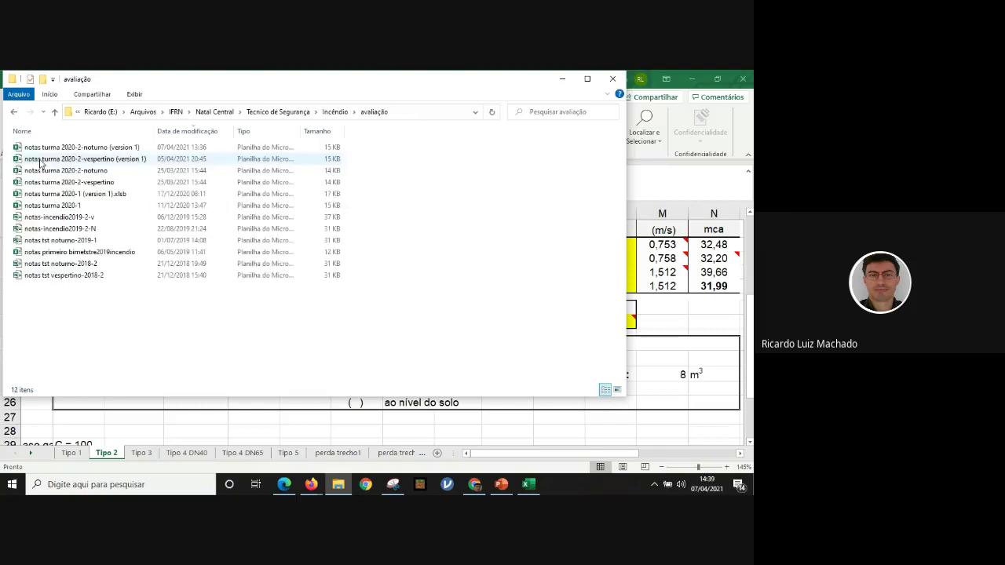
pyautogui.click(334, 112)
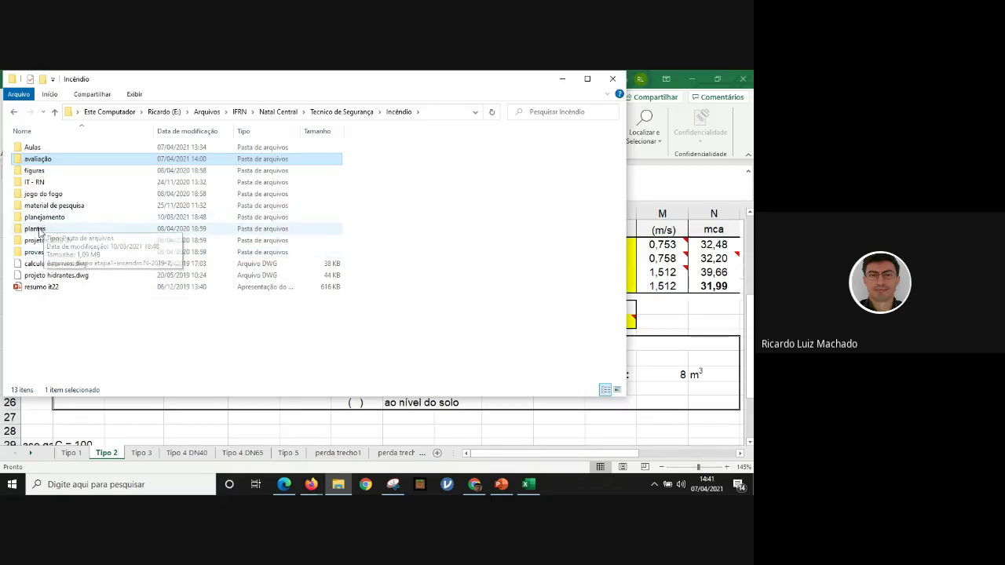
pyautogui.doubleClick(50, 206)
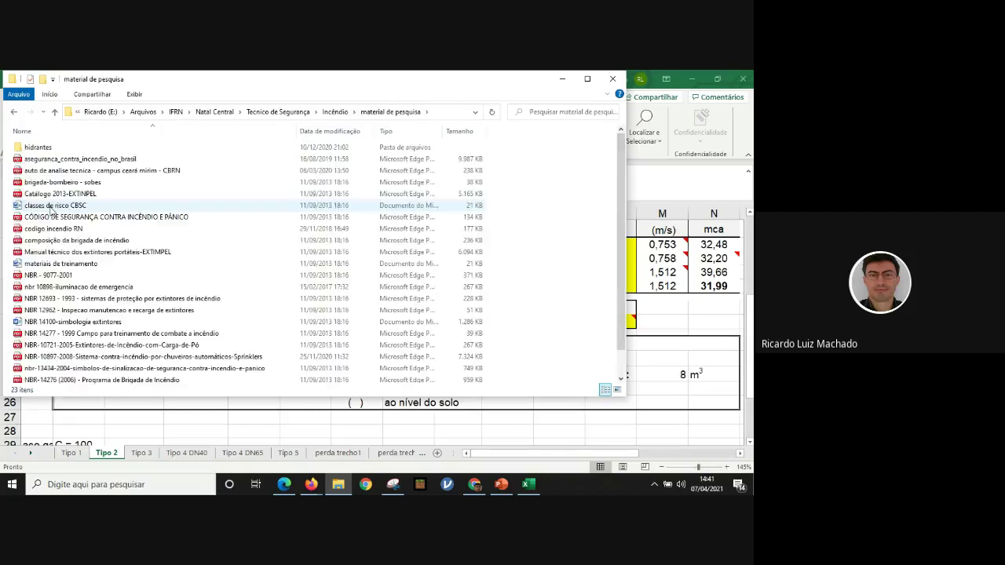
pyautogui.scroll(-1, 70, 279)
pyautogui.scroll(1, 69, 280)
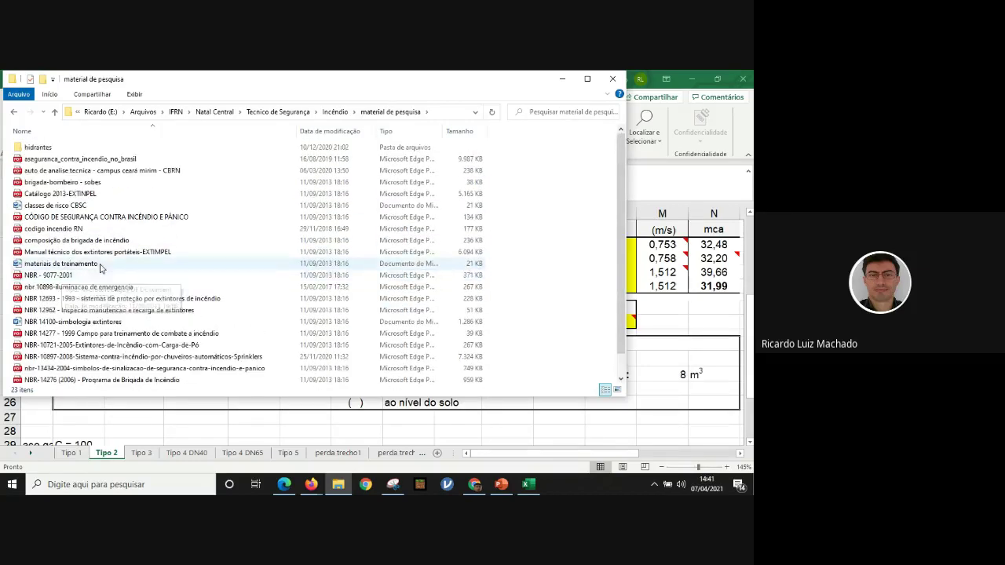
pyautogui.click(573, 80)
# - Examine the real length of section B-A and the flow rates (Vazão) of sections H1-A and H2-A on the Tipo 2 sheet
pyautogui.click(312, 274)
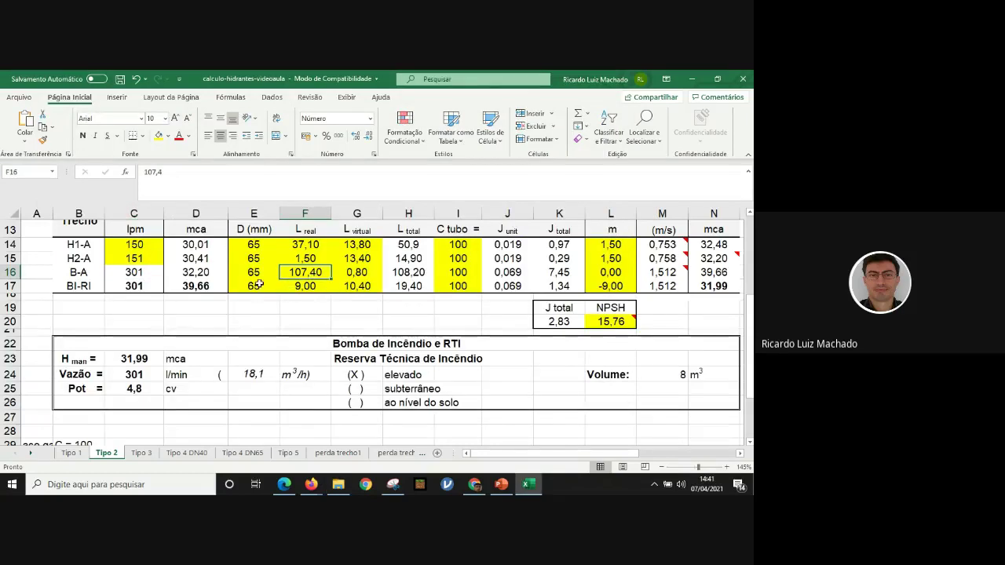
pyautogui.click(146, 245)
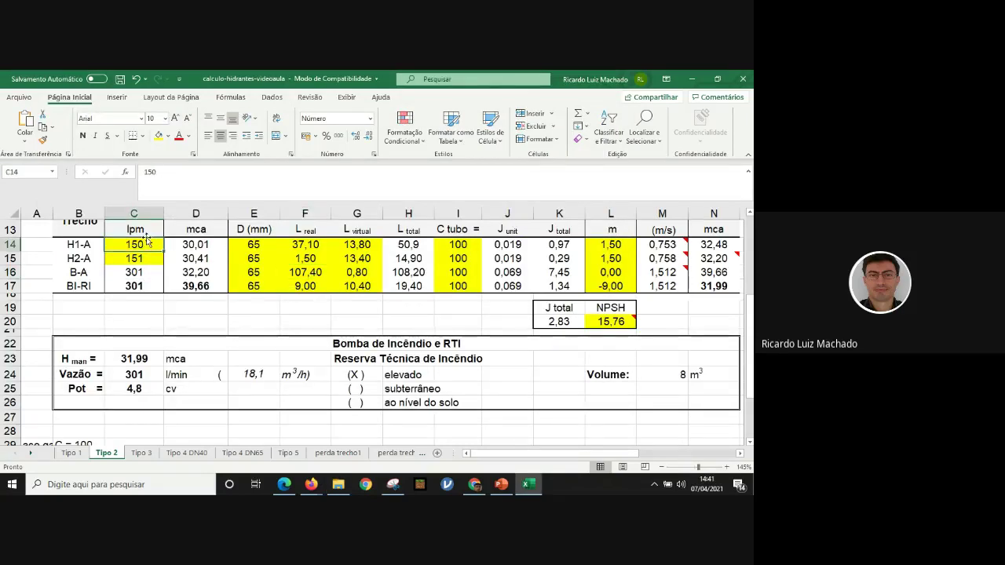
pyautogui.scroll(1, 147, 245)
pyautogui.moveTo(135, 287); pyautogui.dragTo(138, 300)
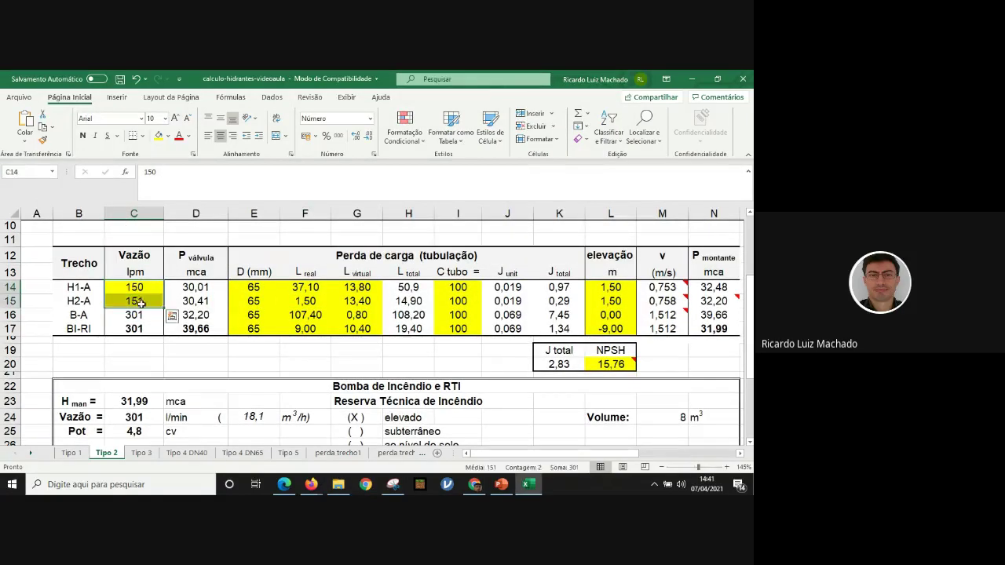
pyautogui.click(141, 297)
pyautogui.press('Up')
pyautogui.press('Down')
pyautogui.press('Up')
pyautogui.hotkey('shift', 'Down')
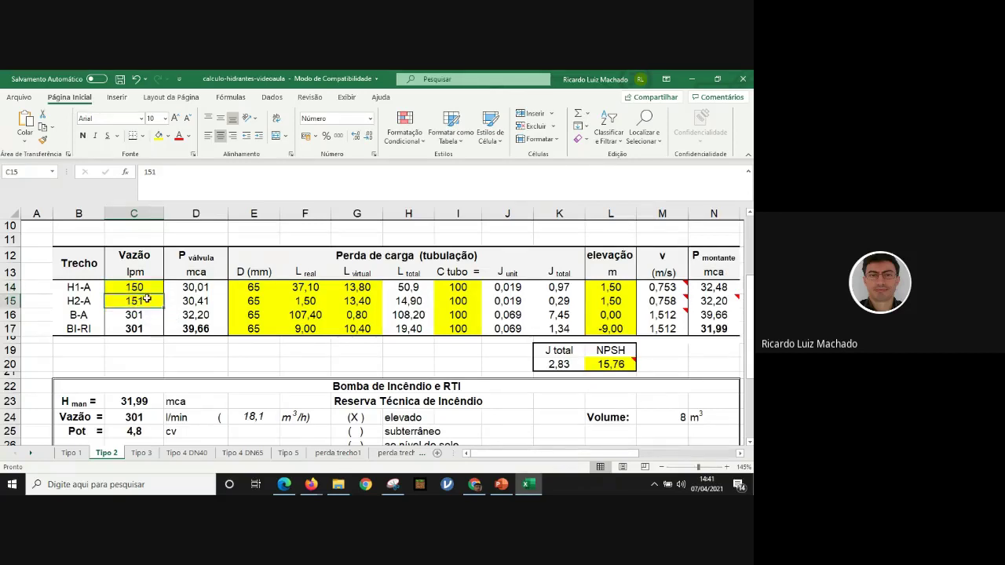
pyautogui.click(152, 291)
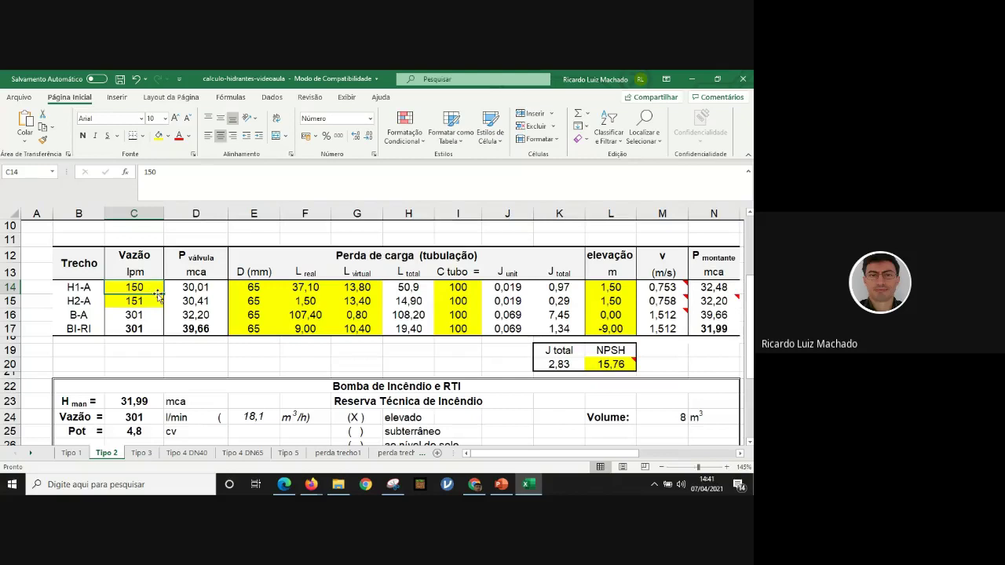
# - Compare the upstream pressures (P montante) of sections H1-A and H2-A against the flow rate entered for H2-A
pyautogui.click(721, 288)
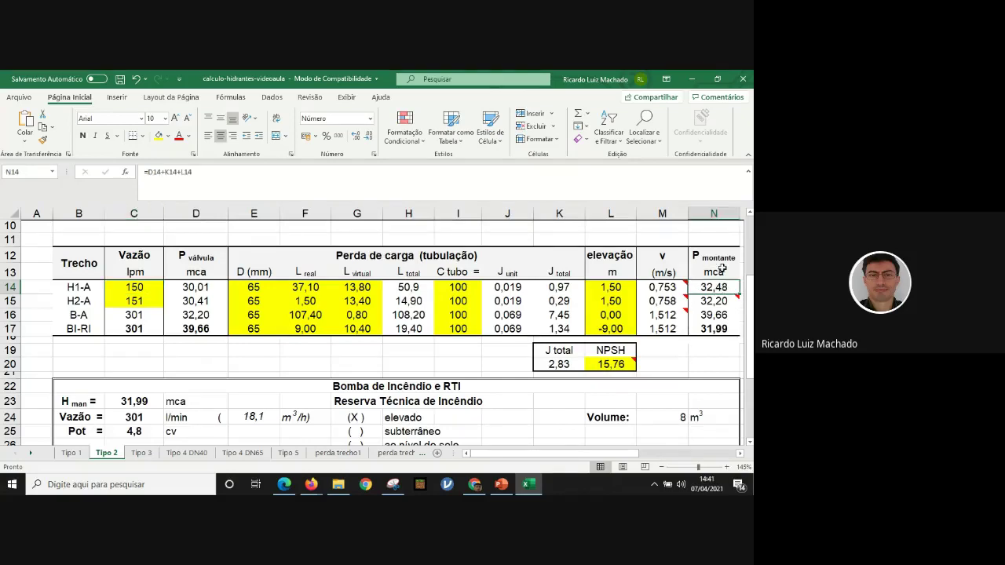
pyautogui.hotkey('shift', 'Down')
pyautogui.click(711, 285)
pyautogui.click(137, 301)
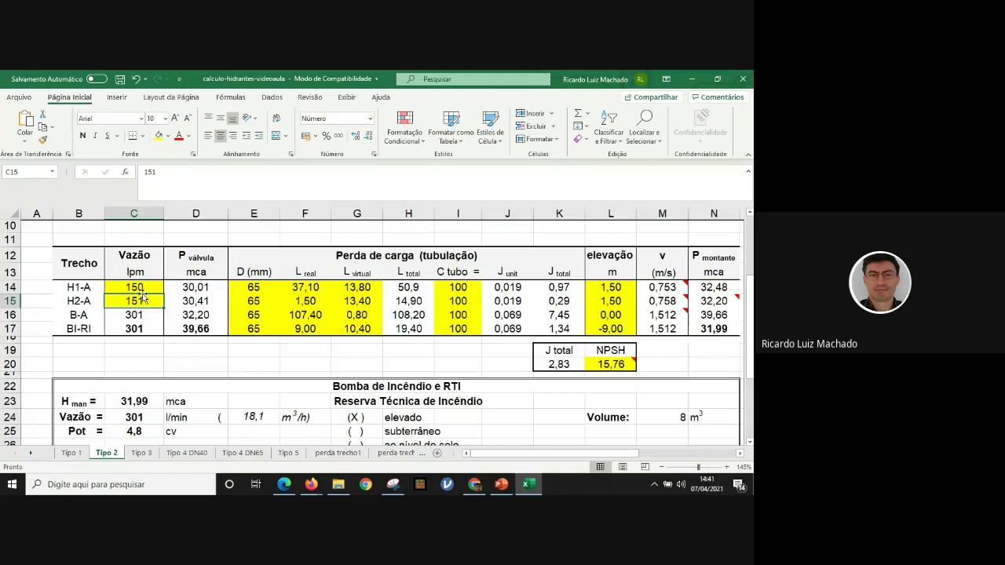
pyautogui.moveTo(714, 287); pyautogui.dragTo(714, 302)
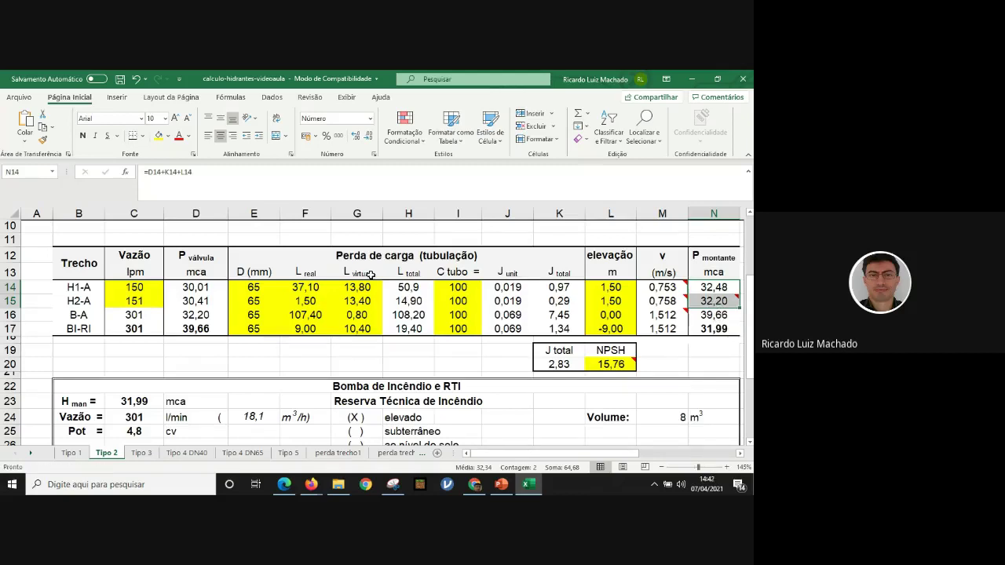
# - Review the H1-A velocity formula, pipe diameter and C tubo coefficient, along with the real and virtual lengths of the sections
pyautogui.click(662, 290)
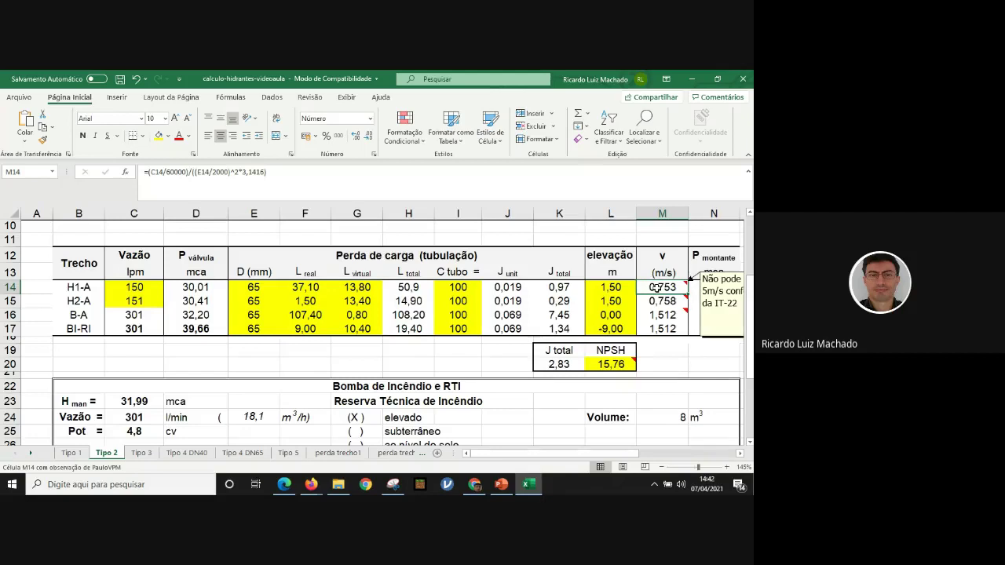
pyautogui.click(259, 290)
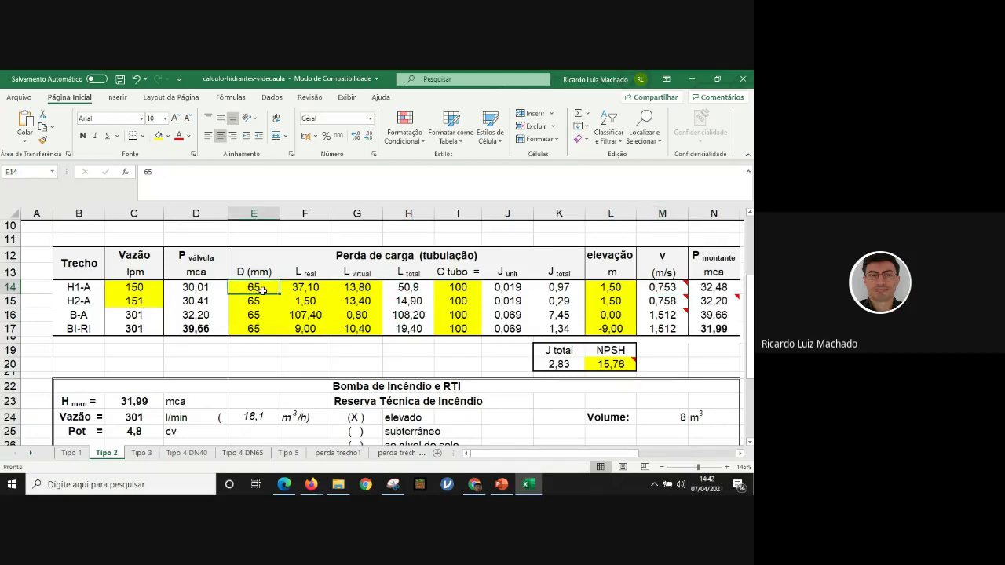
pyautogui.moveTo(306, 287); pyautogui.dragTo(307, 315)
pyautogui.moveTo(355, 287)
pyautogui.mouseDown()
pyautogui.moveTo(355, 328)
pyautogui.moveTo(358, 302)
pyautogui.mouseUp()
pyautogui.click(355, 289)
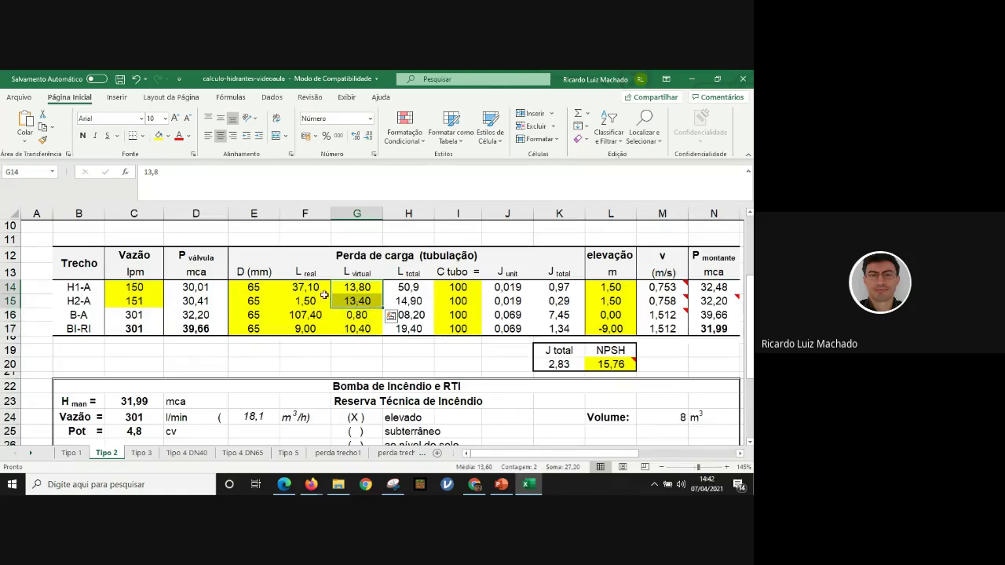
pyautogui.click(455, 292)
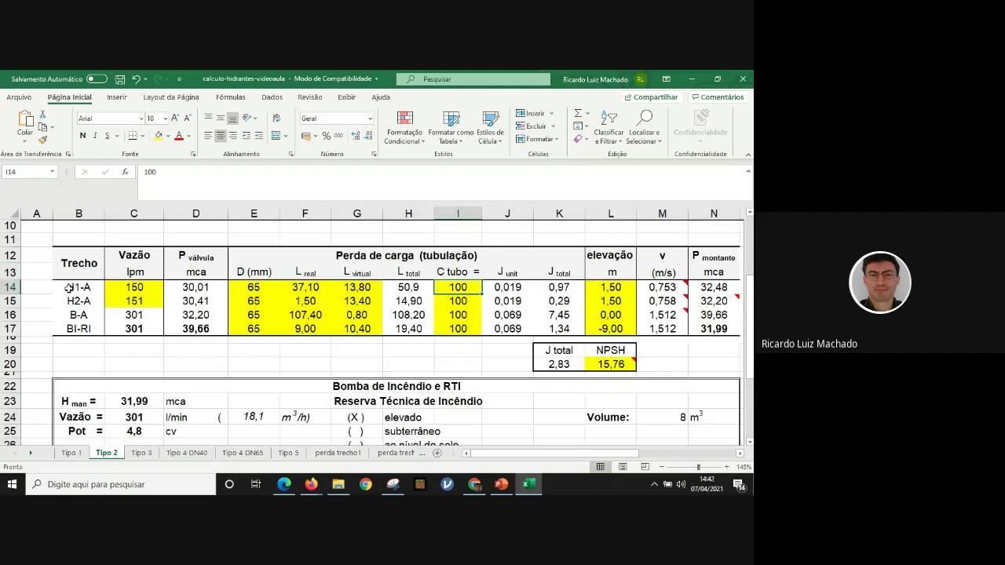
# - Go through the rows of sections H1-A, H2-A, B-A and BI-RI, ending at the P montante formula of BI-RI
pyautogui.click(11, 287)
pyautogui.click(11, 300)
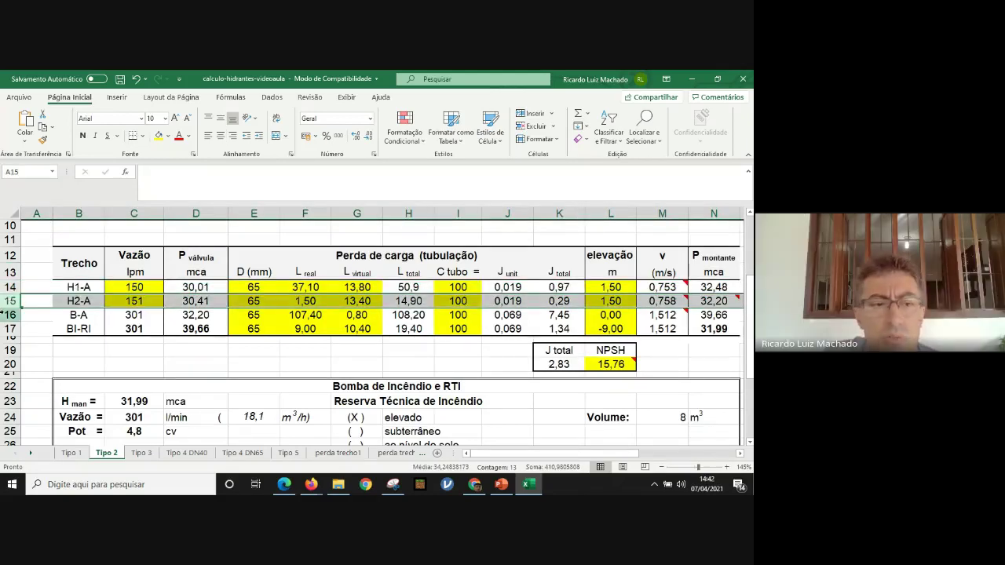
pyautogui.click(11, 315)
pyautogui.click(11, 328)
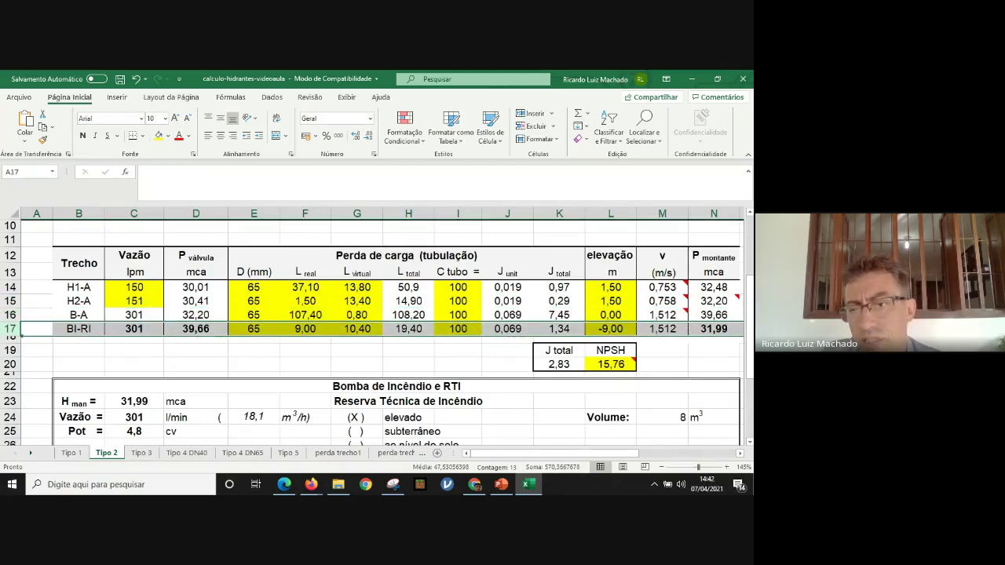
pyautogui.click(724, 327)
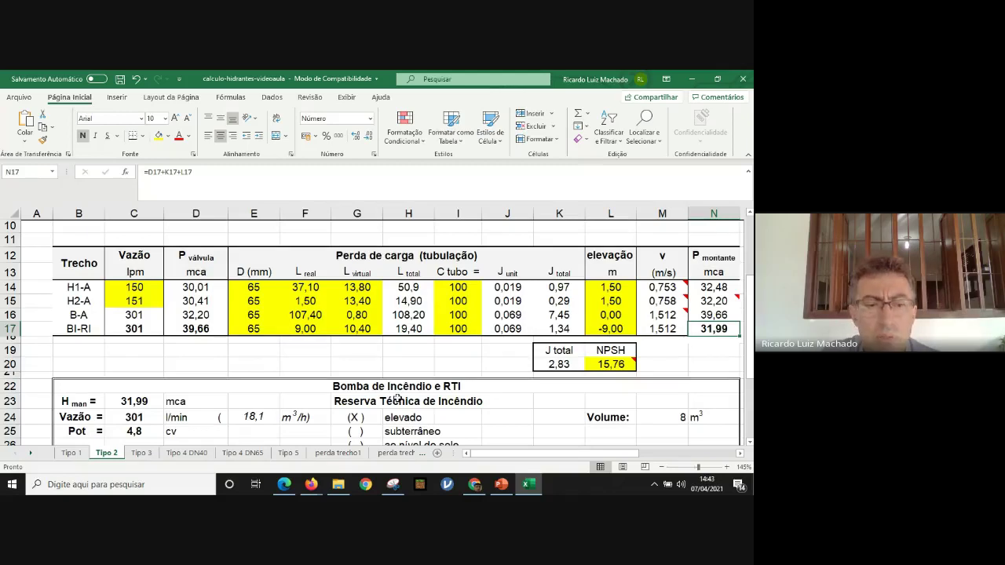
# - Examine the H man and Vazão formulas in the Bomba de Incêndio e RTI block against the flows of H1-A and H2-A
pyautogui.click(138, 403)
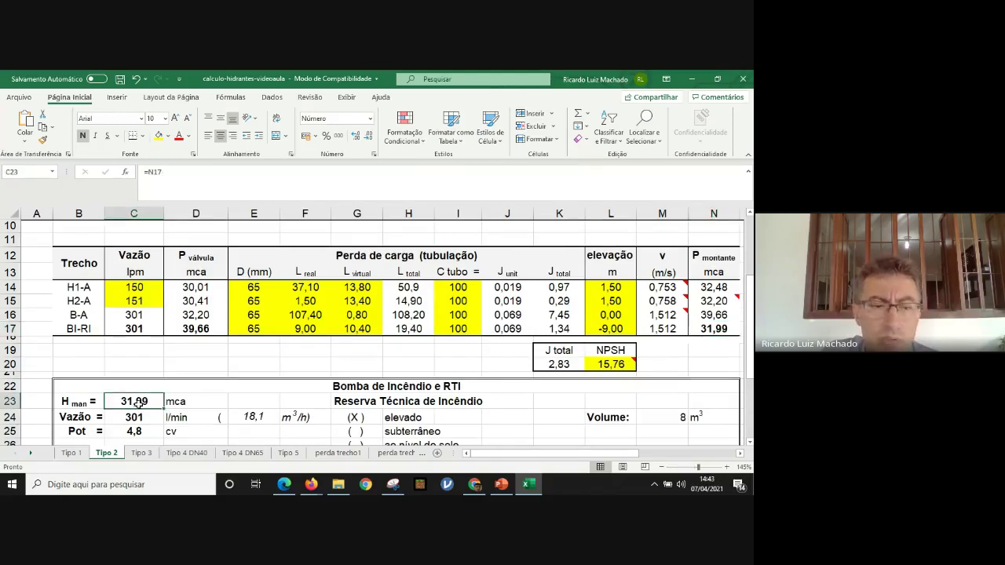
pyautogui.scroll(-1, 118, 412)
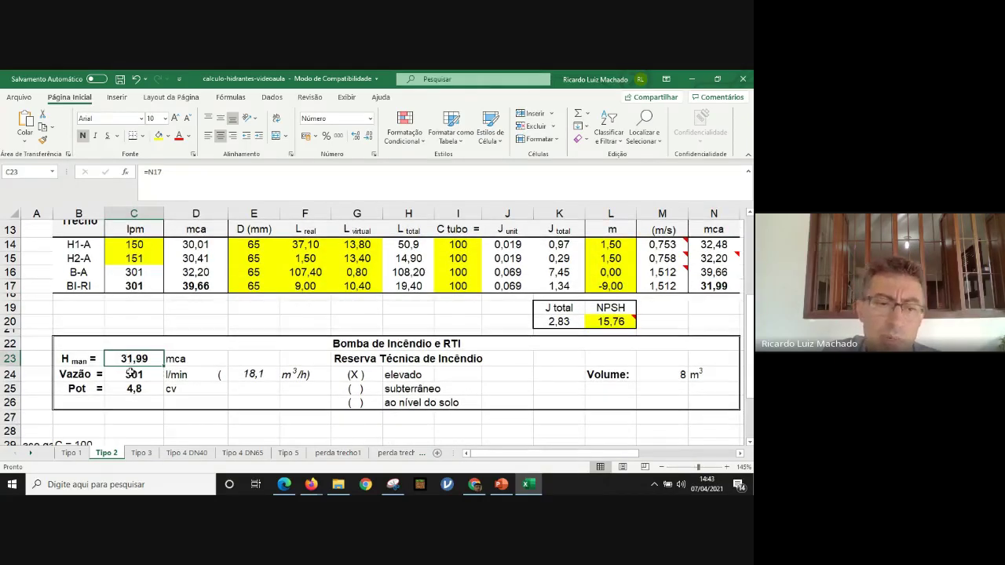
pyautogui.click(136, 367)
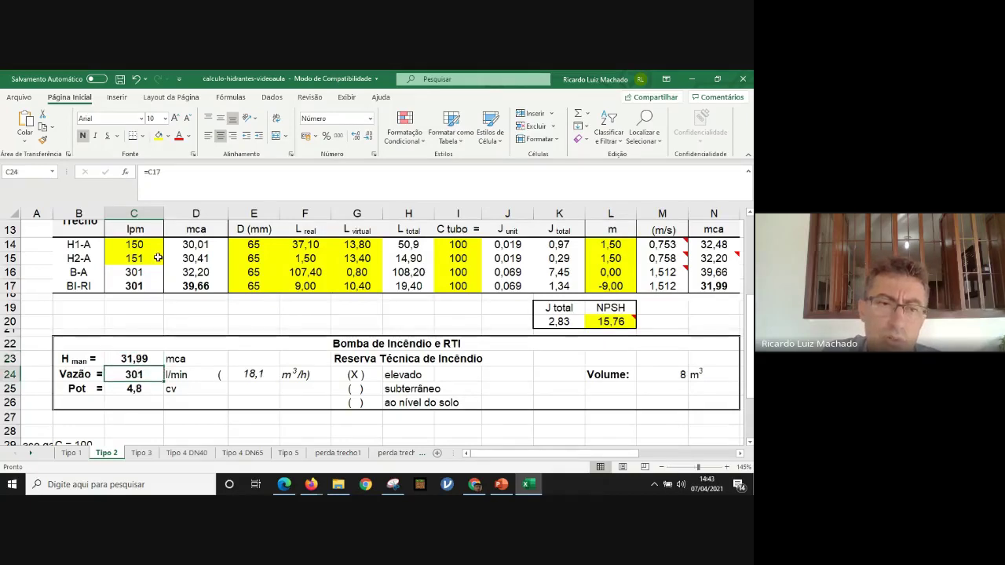
pyautogui.moveTo(148, 245); pyautogui.dragTo(148, 256)
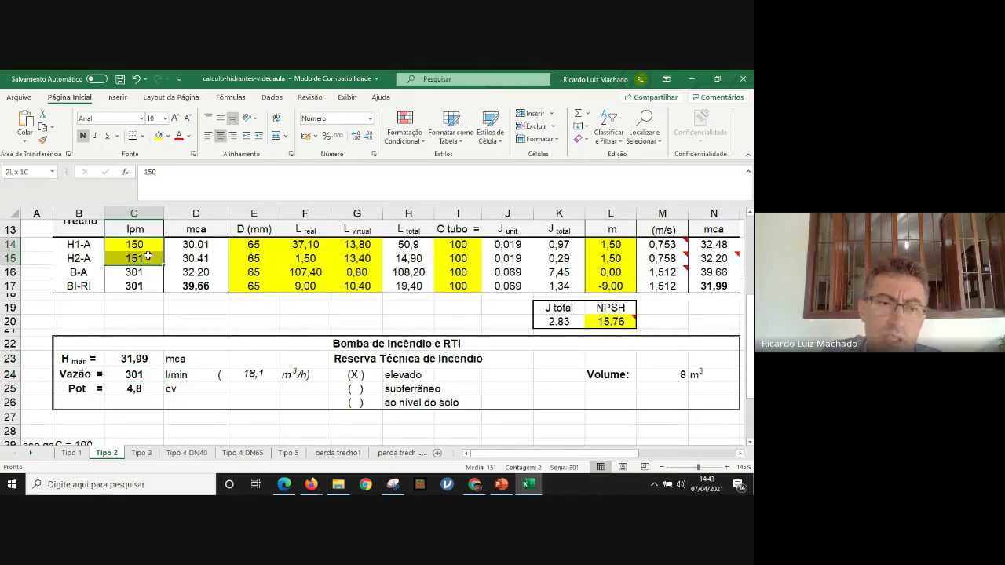
pyautogui.click(135, 375)
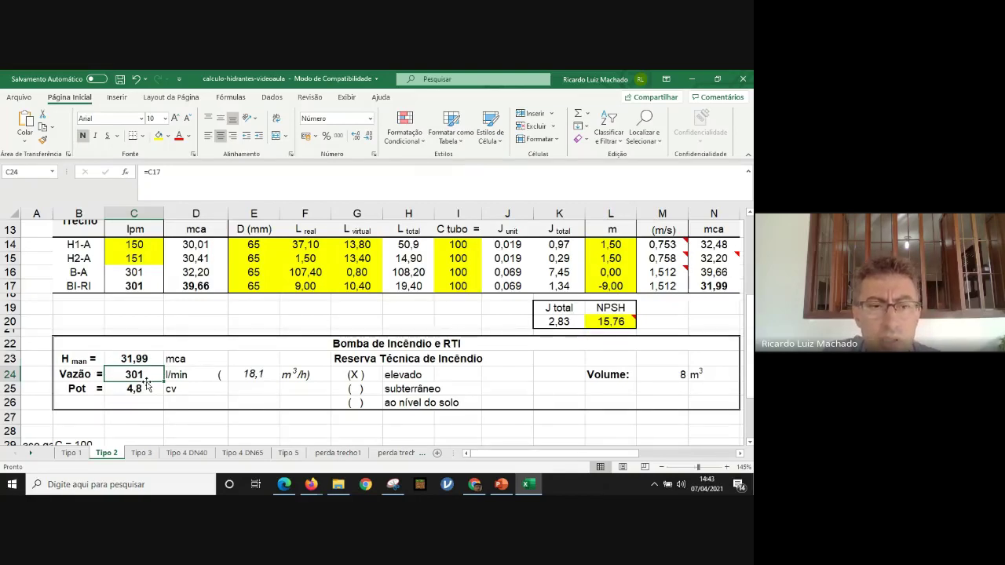
pyautogui.moveTo(140, 246); pyautogui.dragTo(145, 262)
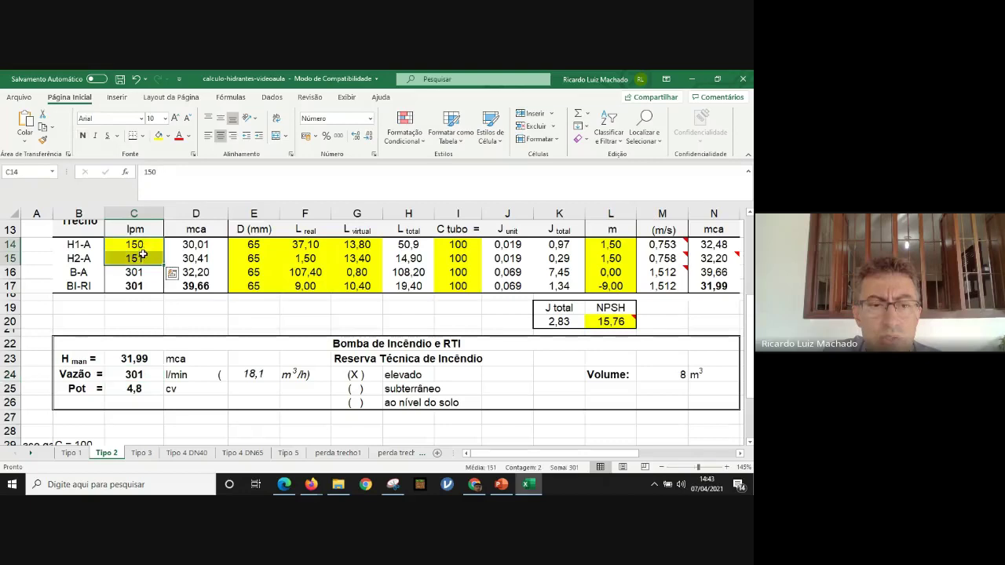
pyautogui.click(123, 374)
# - Trace how the flows of H1-A and H2-A feed the Vazão formulas of B-A, BI-RI and the pump
pyautogui.click(143, 286)
pyautogui.moveTo(143, 286)
pyautogui.mouseDown()
pyautogui.moveTo(144, 212)
pyautogui.moveTo(137, 287)
pyautogui.mouseUp()
pyautogui.click(138, 288)
pyautogui.click(138, 274)
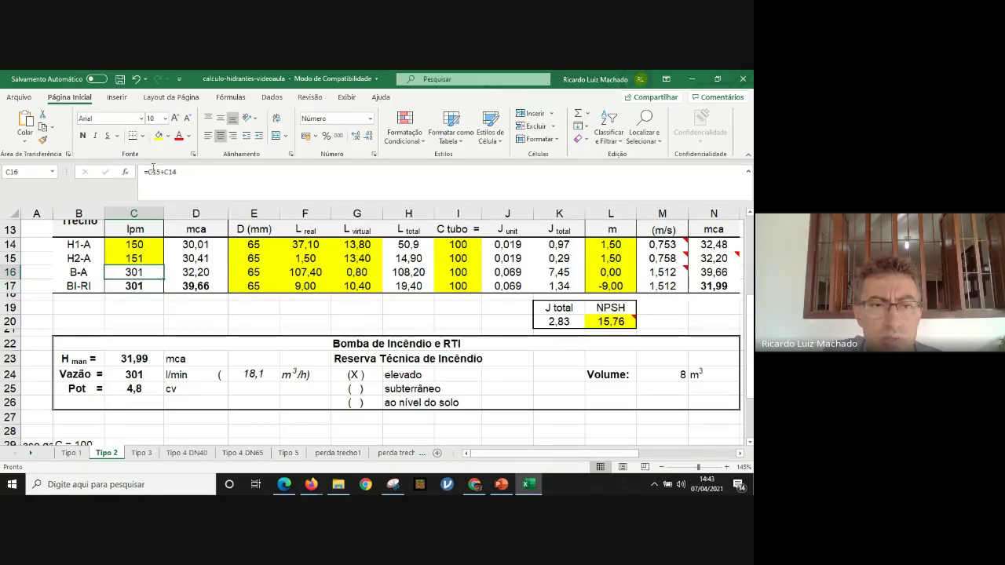
pyautogui.click(135, 245)
pyautogui.moveTo(135, 245); pyautogui.dragTo(134, 258)
pyautogui.click(135, 286)
pyautogui.click(135, 274)
pyautogui.click(134, 286)
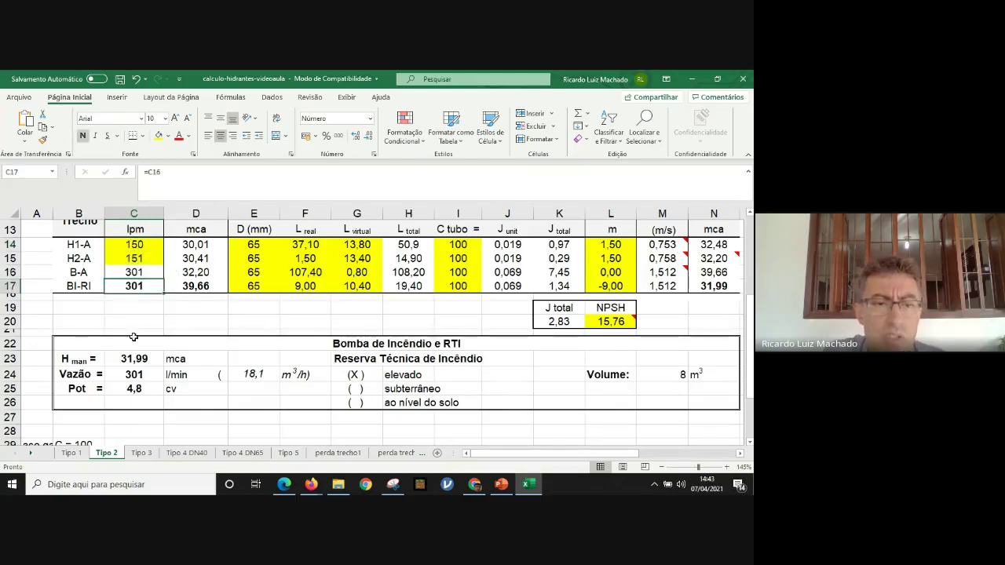
pyautogui.click(140, 373)
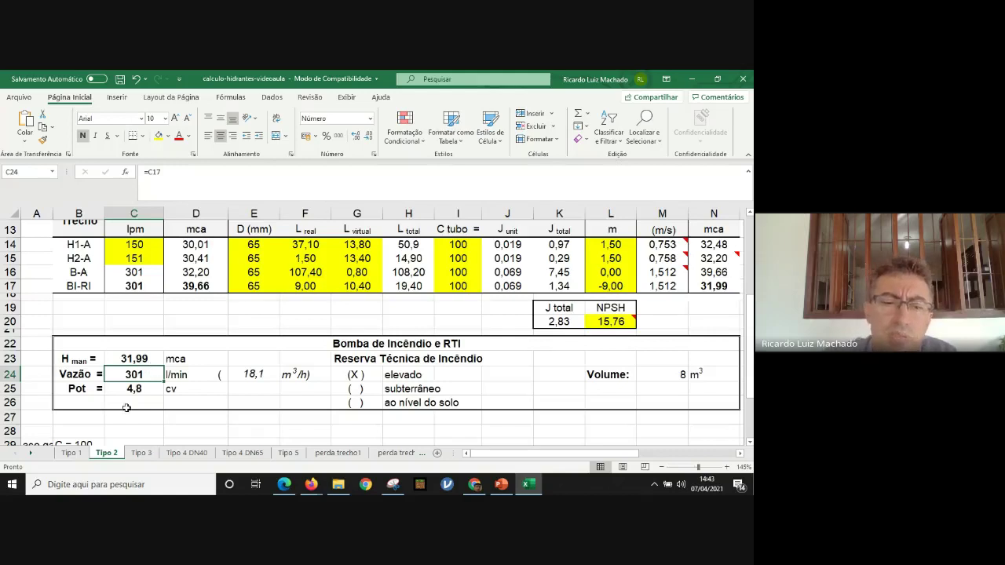
# - Check the pump power (Pot) formula, and switch to the Google Meet class window in Firefox
pyautogui.click(131, 393)
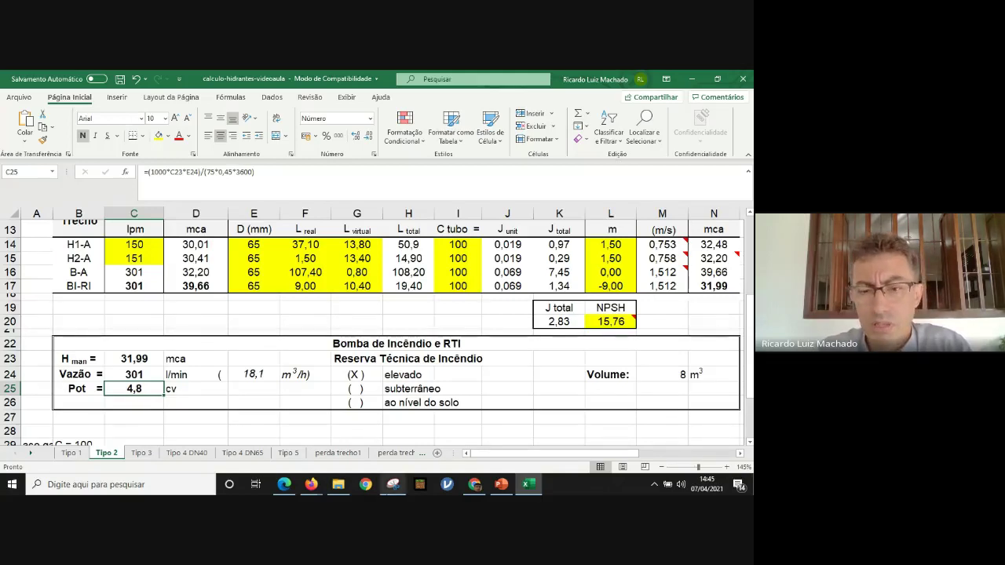
pyautogui.moveTo(312, 484)
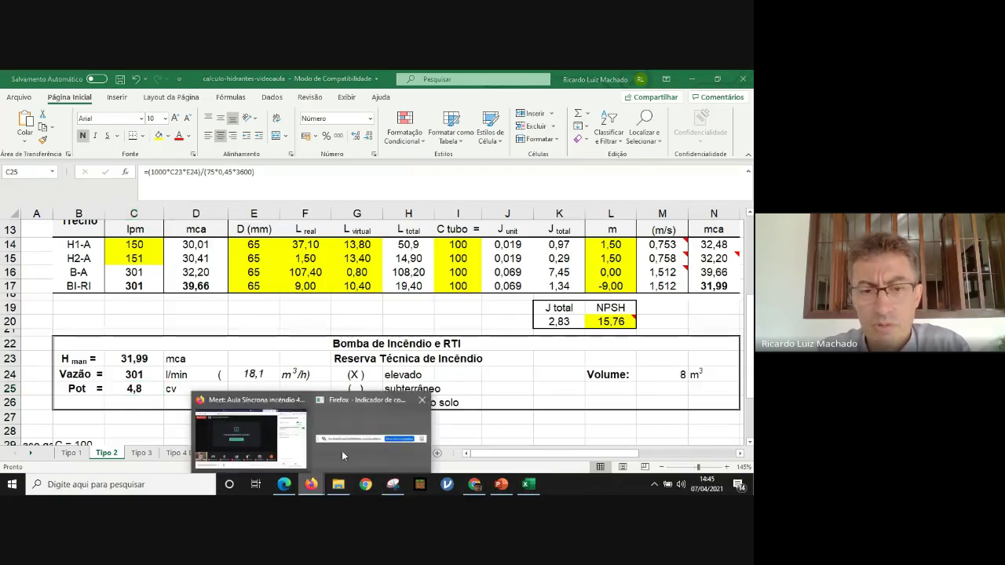
pyautogui.click(267, 400)
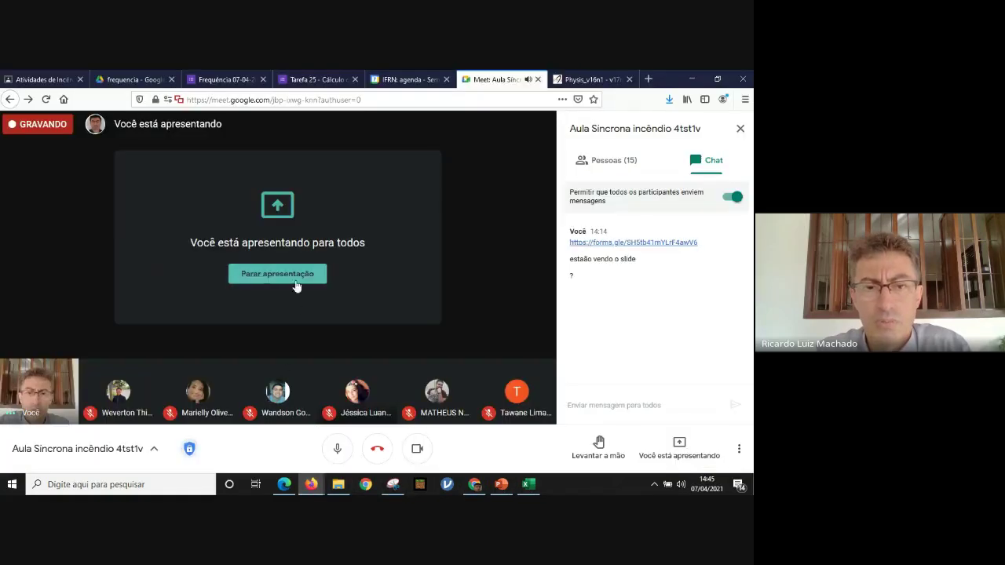